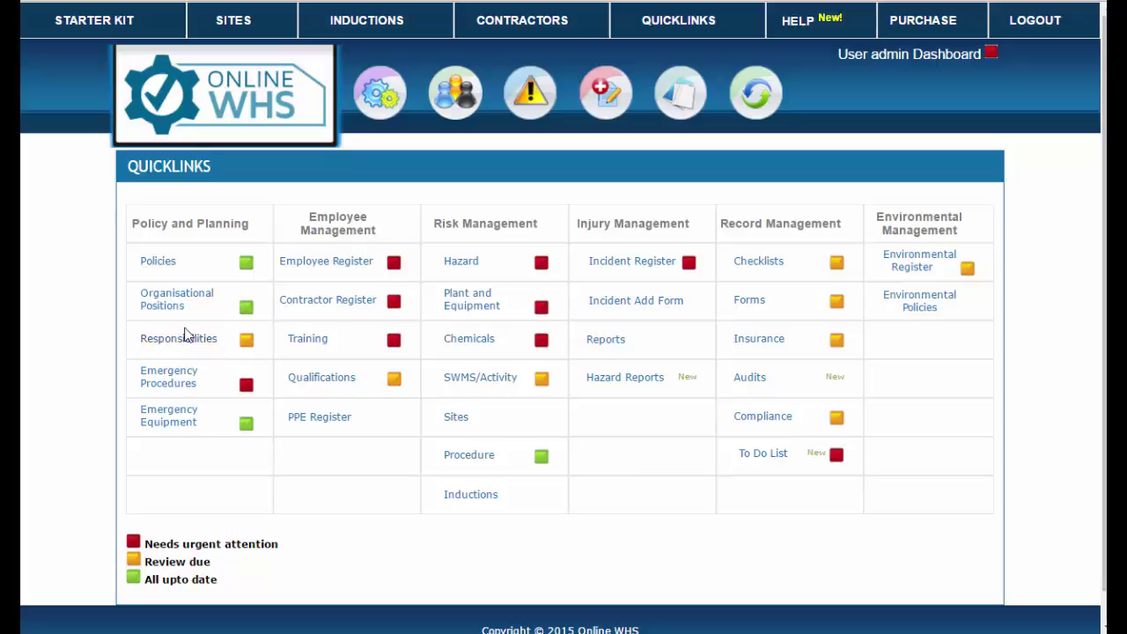
Step: Open the Forklift Operator organisational position for editing, review its training and qualification requirements, and save the position
click(181, 304)
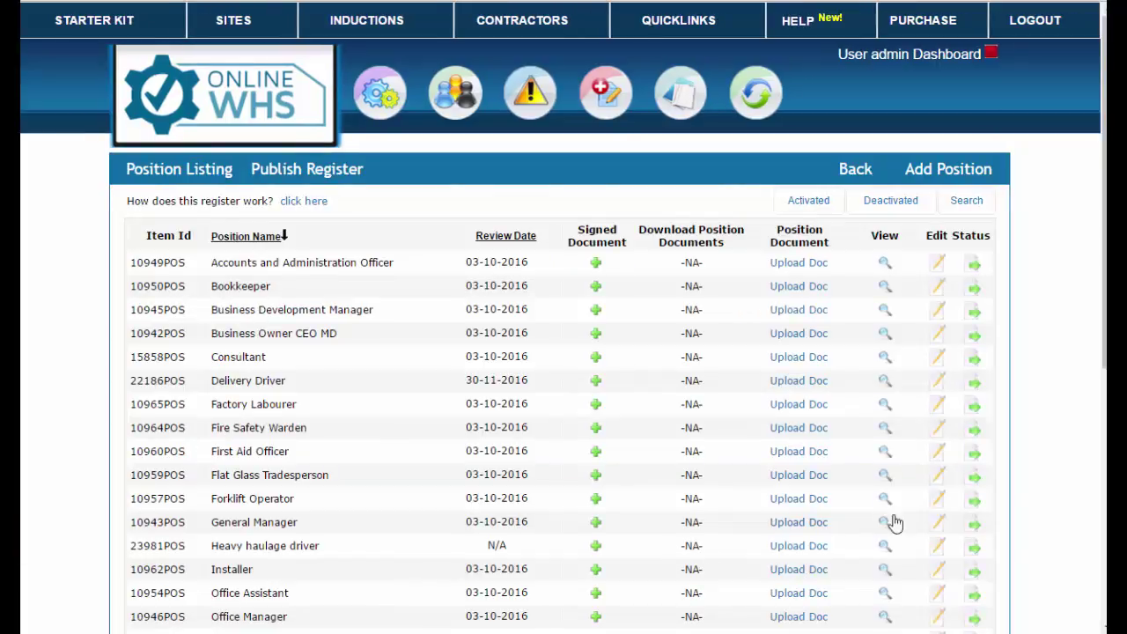
click(938, 501)
scroll(795, 475, down, 5)
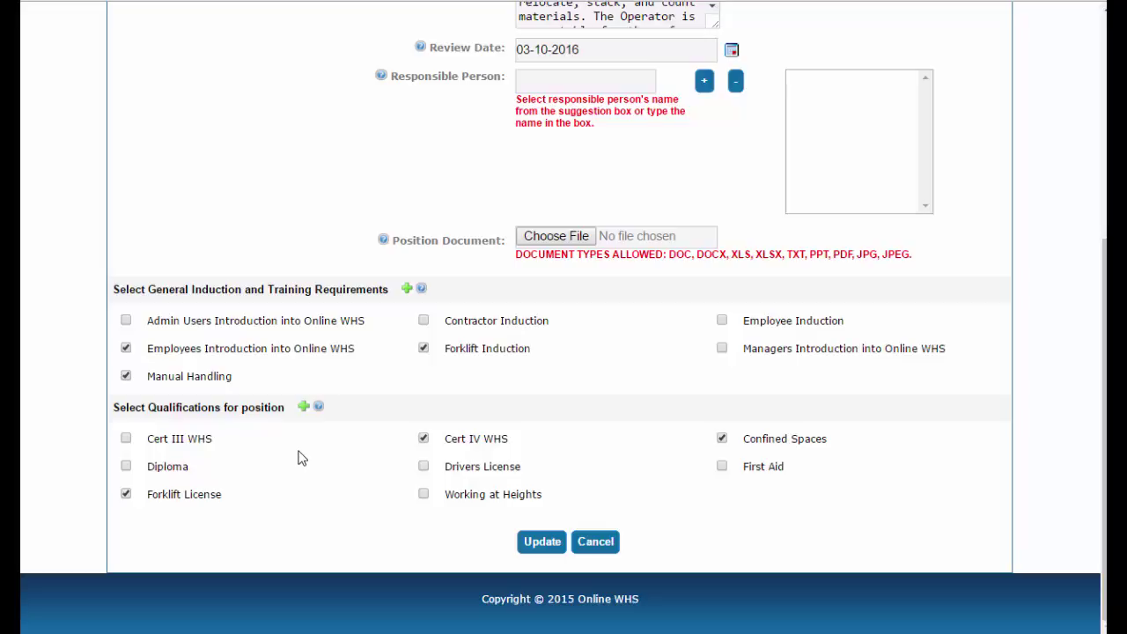
click(304, 408)
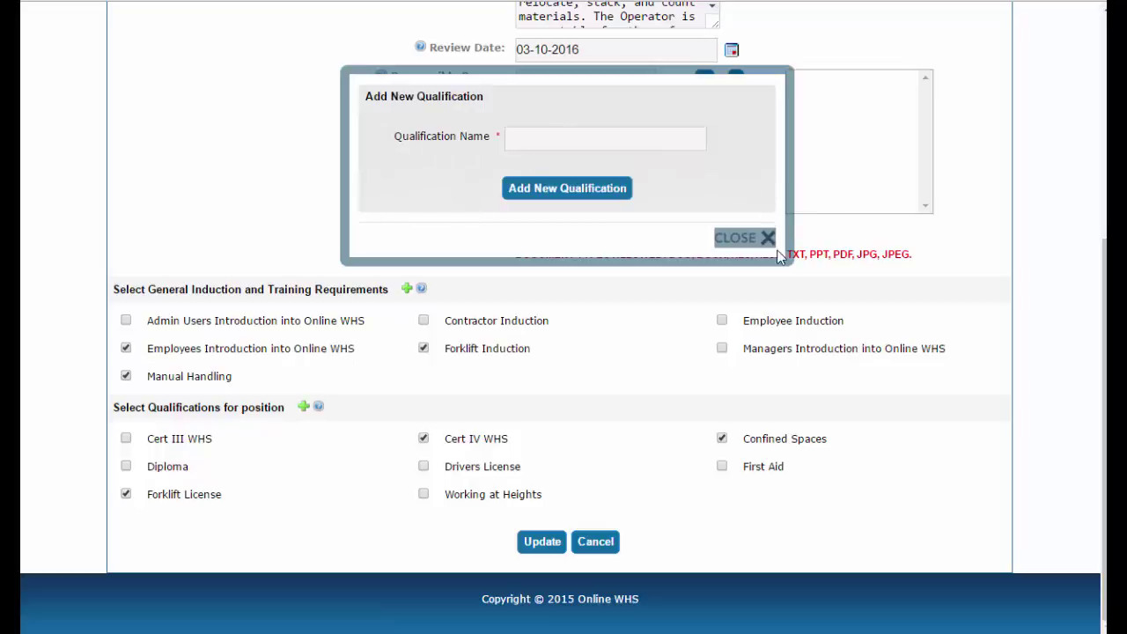
click(765, 238)
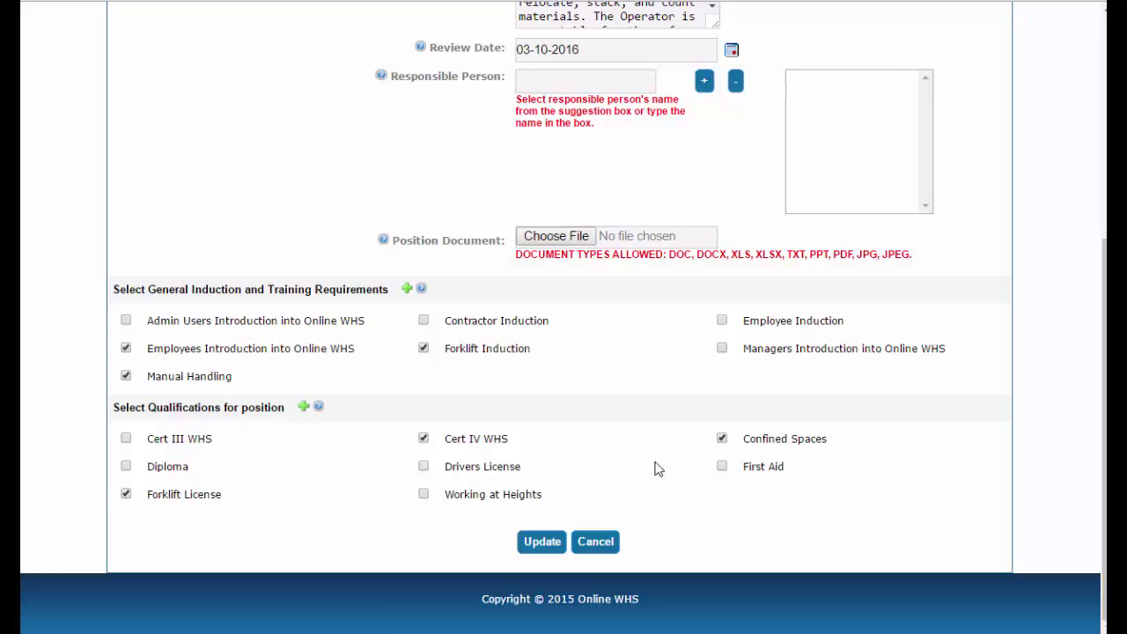
click(545, 548)
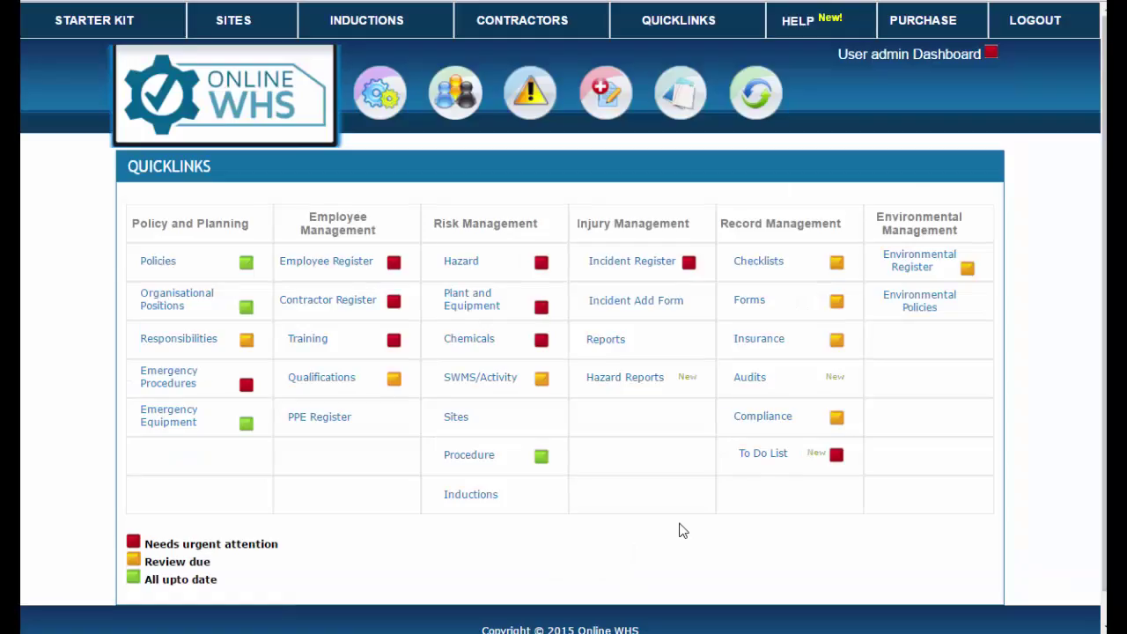
Step: In the Employee Register, change the first listed employee's position to Forklift Operator and save the employee details
click(342, 269)
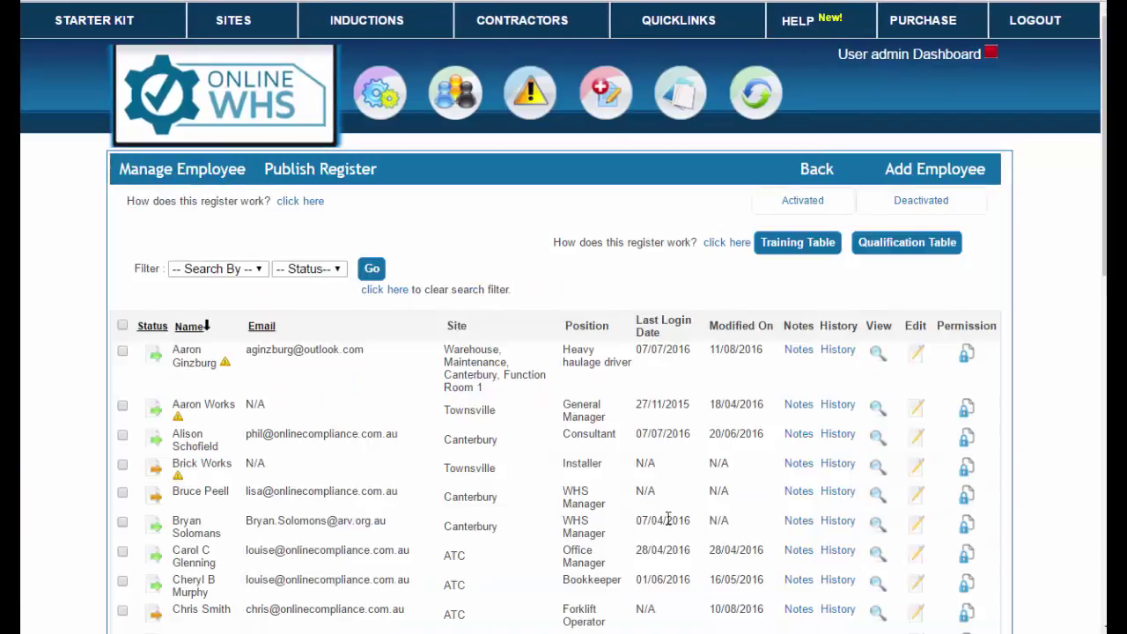
click(915, 355)
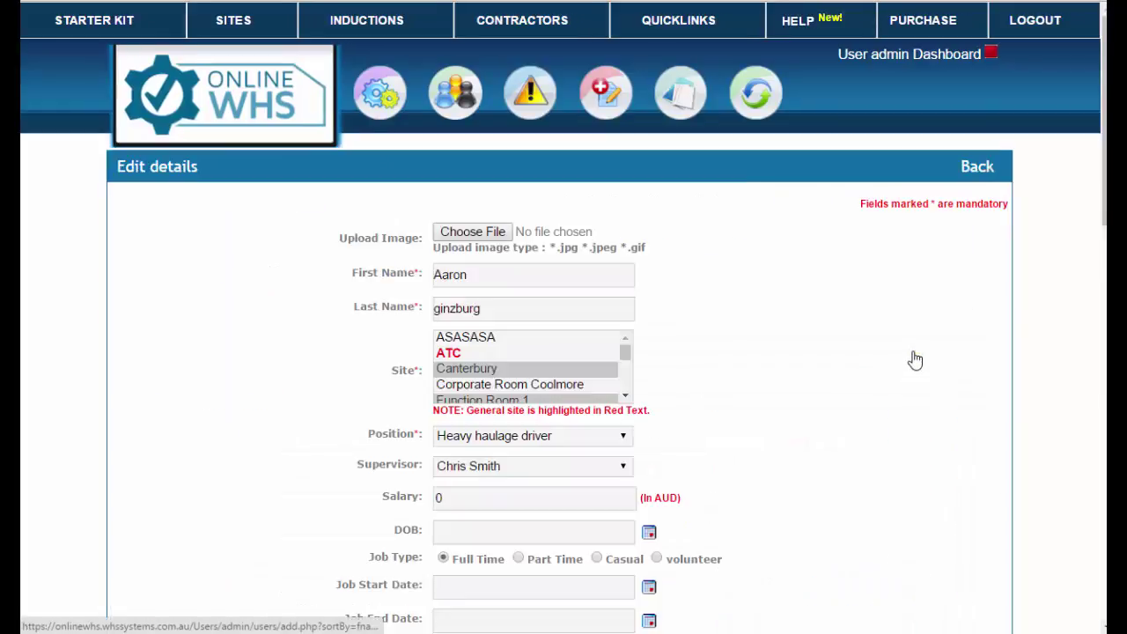
click(617, 437)
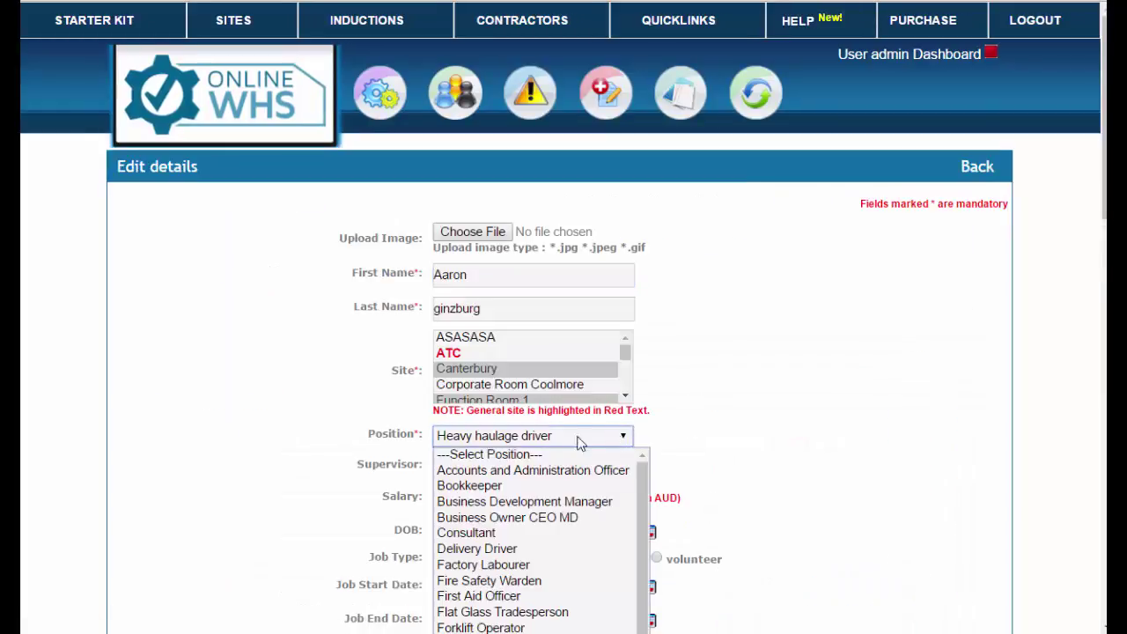
click(496, 629)
scroll(693, 459, down, 15)
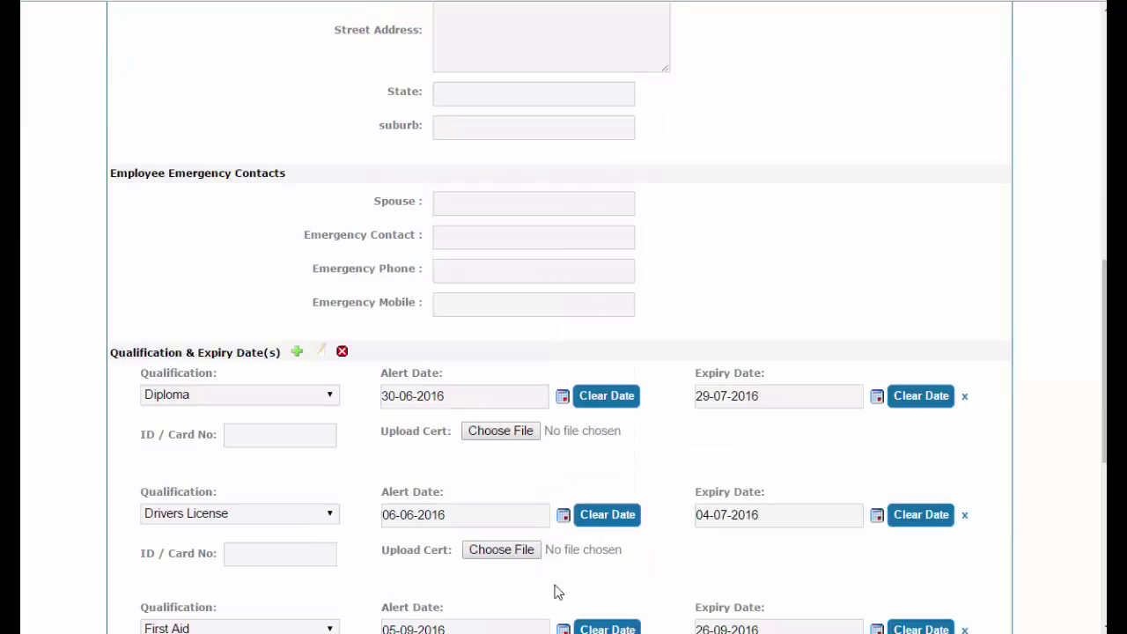
click(446, 532)
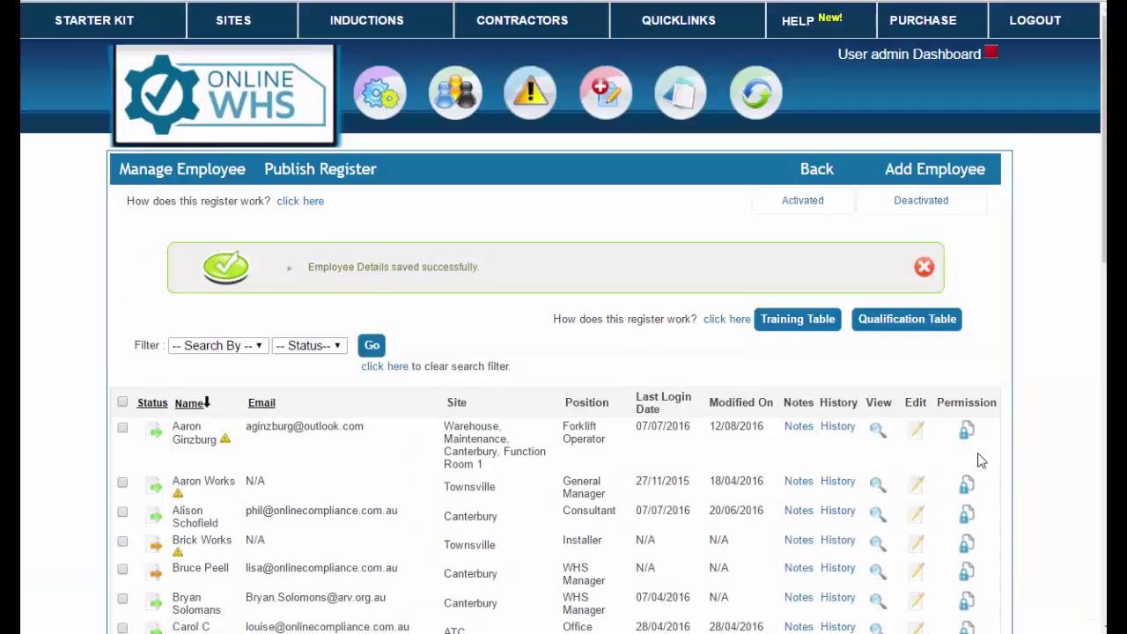
Step: Open the Employee Qualification Matrix and examine the export options for publishing it, including Download Qualification Needs Analysis
click(906, 322)
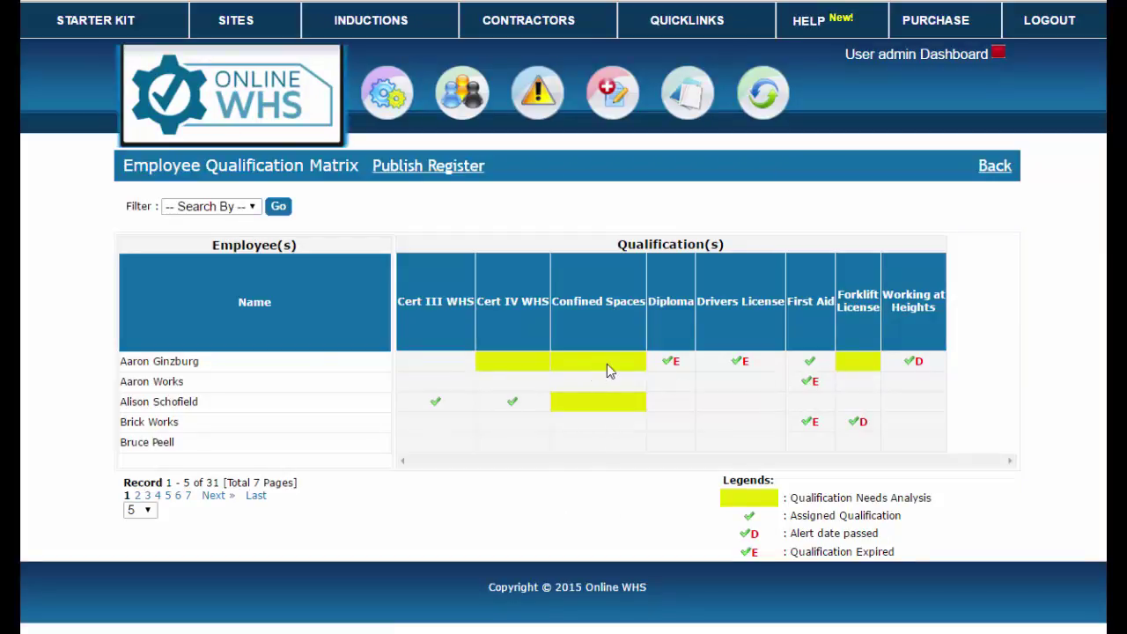
click(433, 168)
click(712, 155)
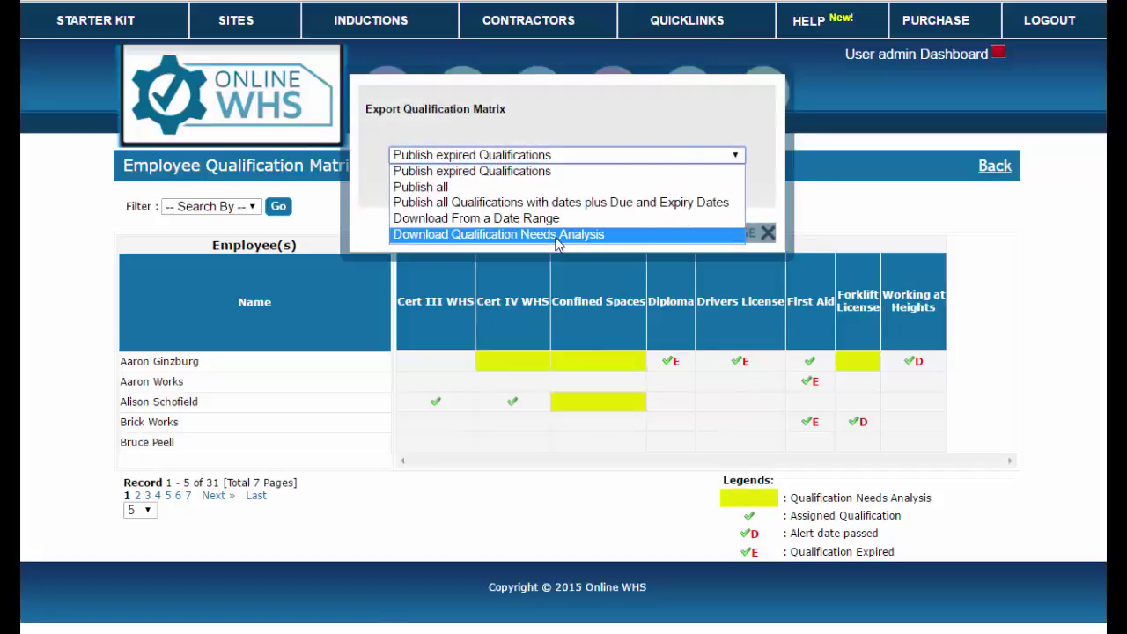
click(765, 234)
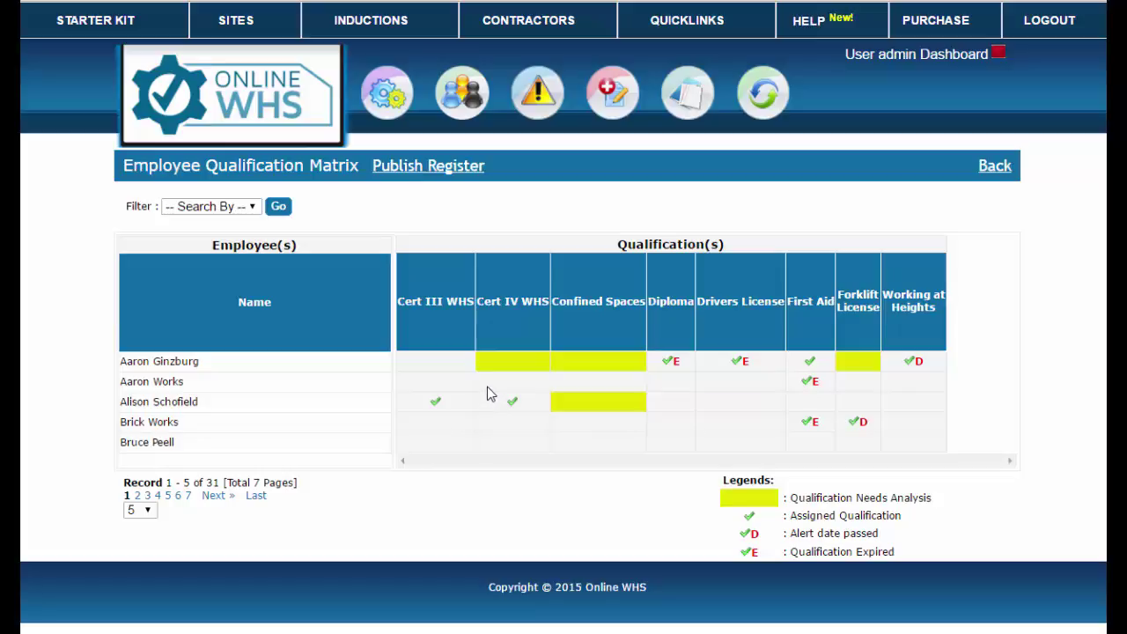
Step: Return to the Employee Register and open the training table to view the Employee Induction Matrix
mouse_move(688, 93)
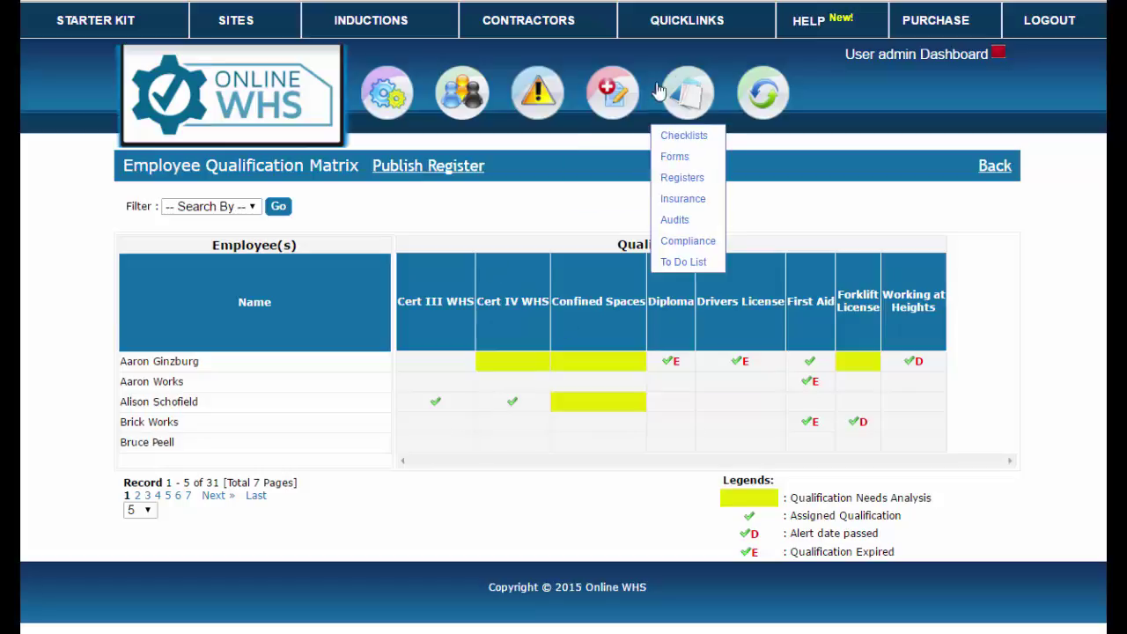
click(698, 24)
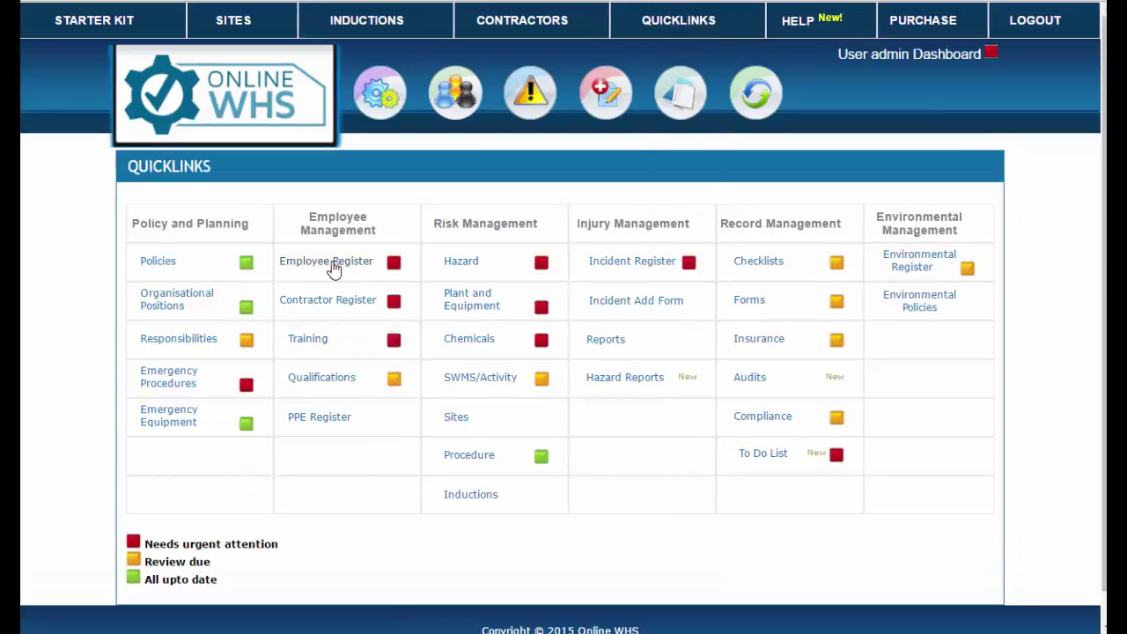
click(333, 263)
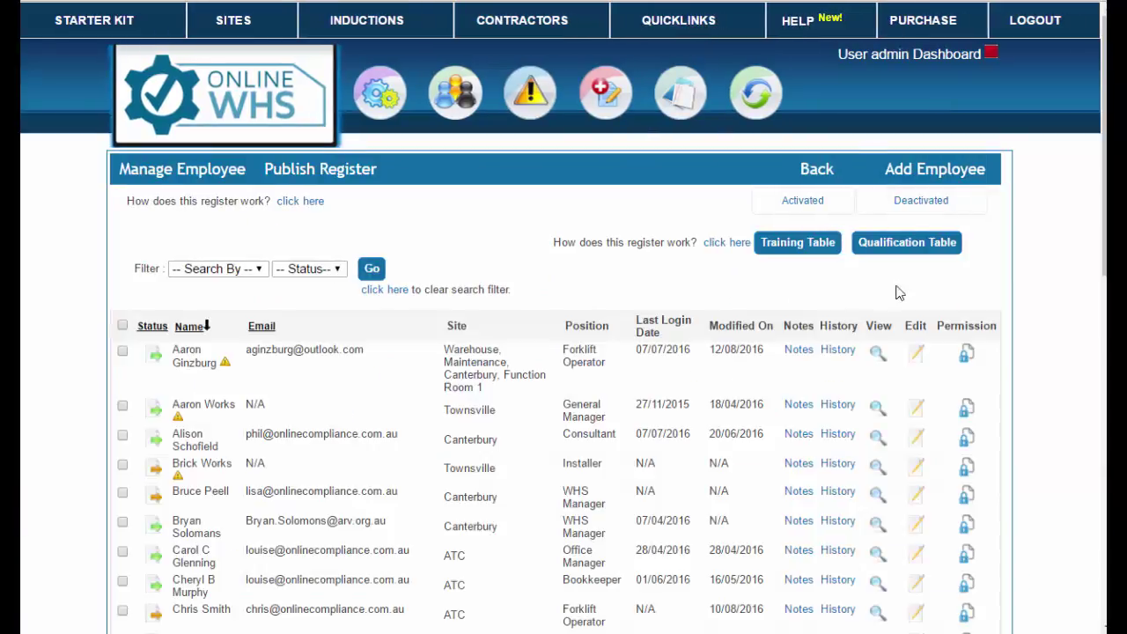
click(809, 255)
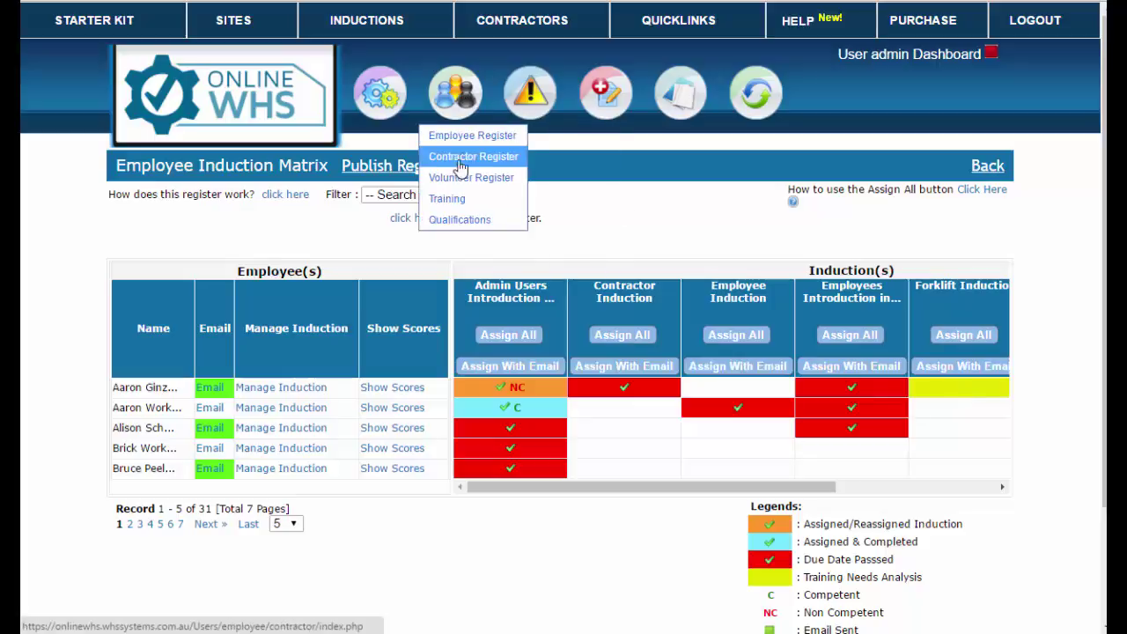
Step: Open the Illawarra Flat Glass Tradesperson's record from the Employee Register for editing and examine the qualifications and expiry dates
click(689, 26)
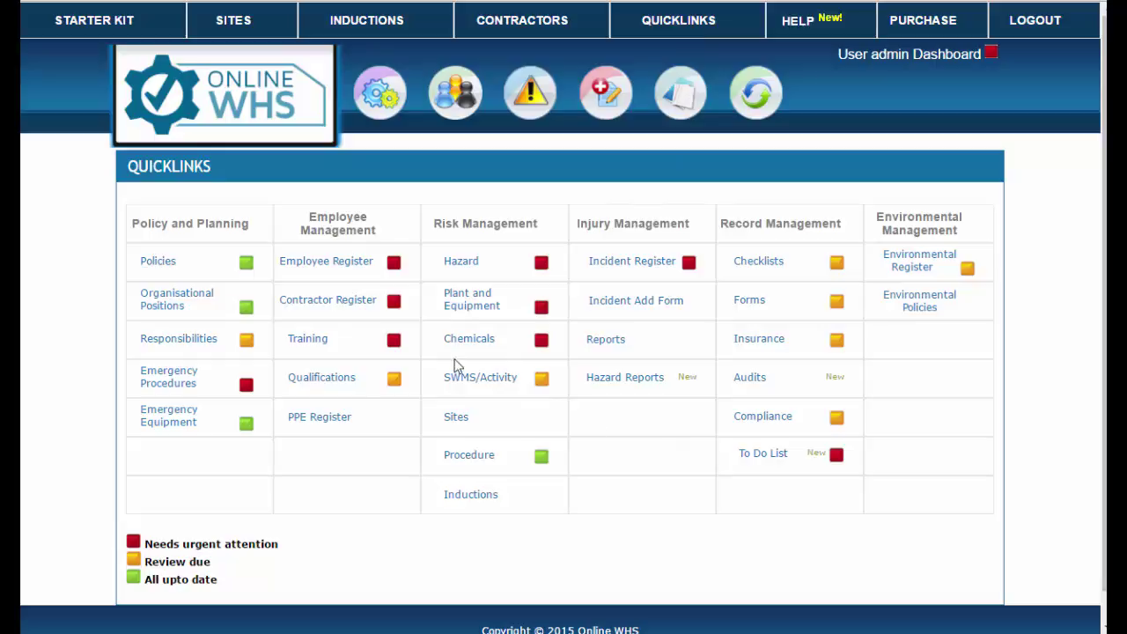
click(324, 264)
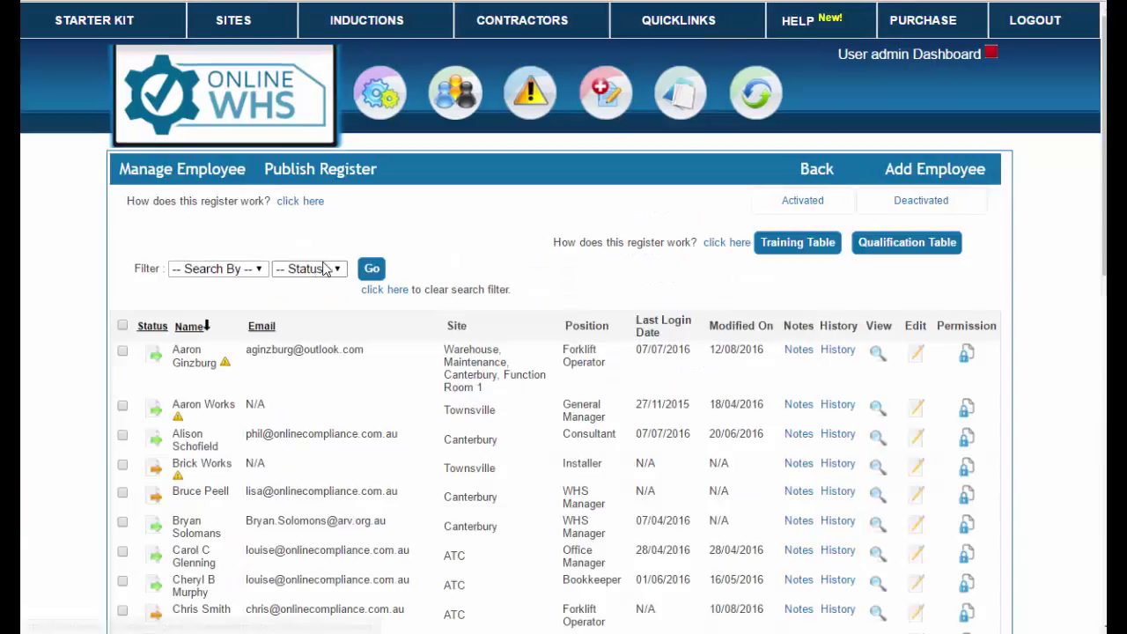
scroll(648, 431, down, 3)
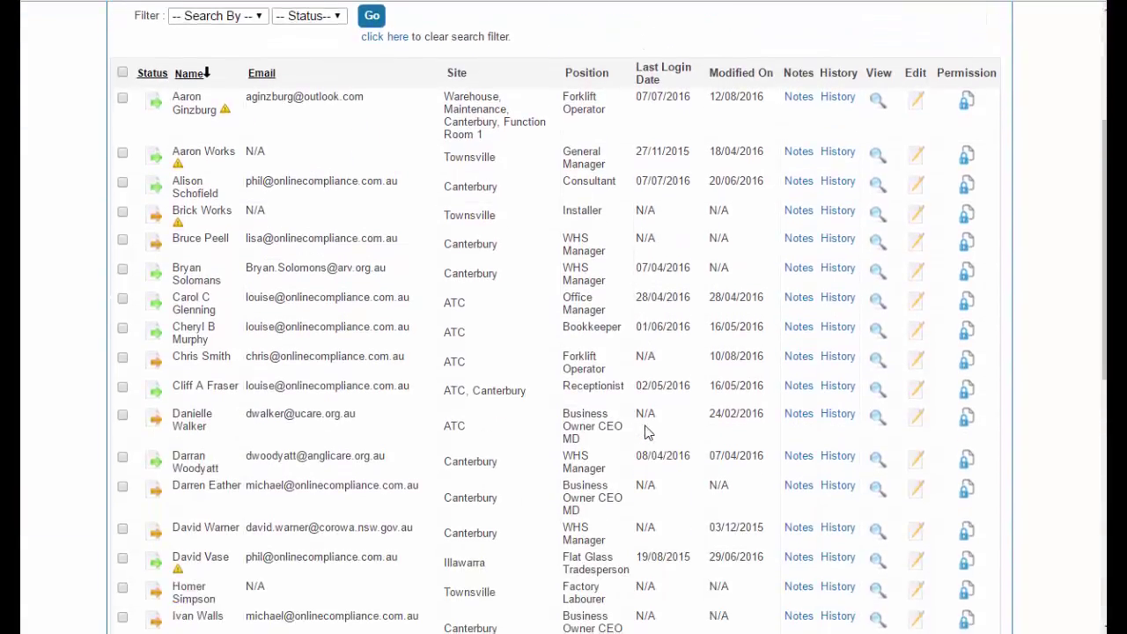
scroll(647, 432, down, 2)
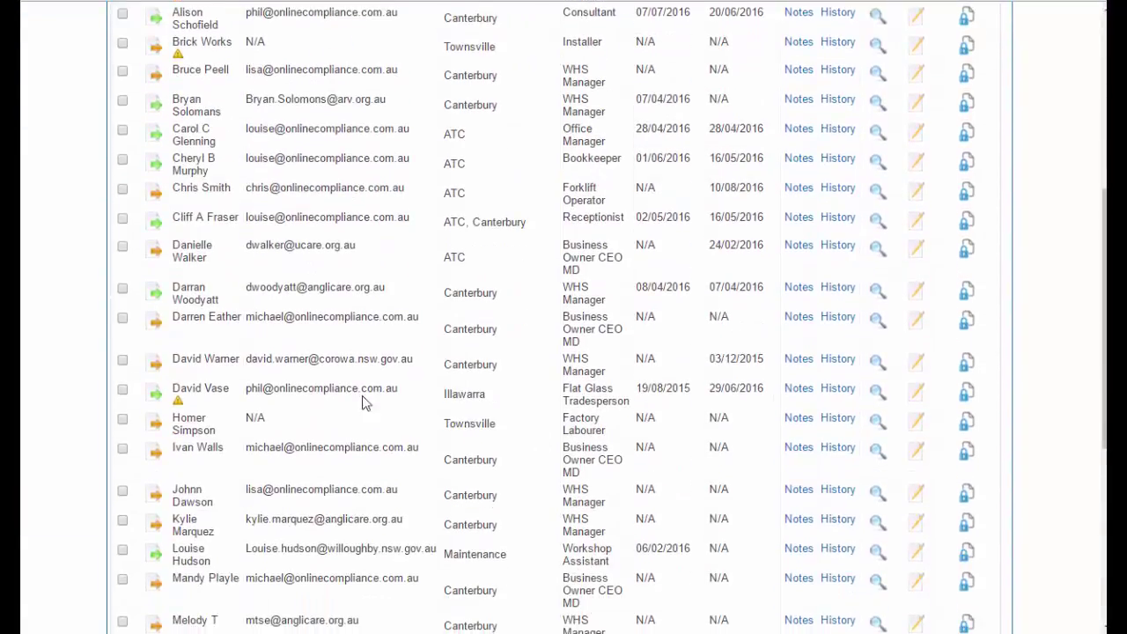
click(916, 400)
scroll(824, 454, down, 5)
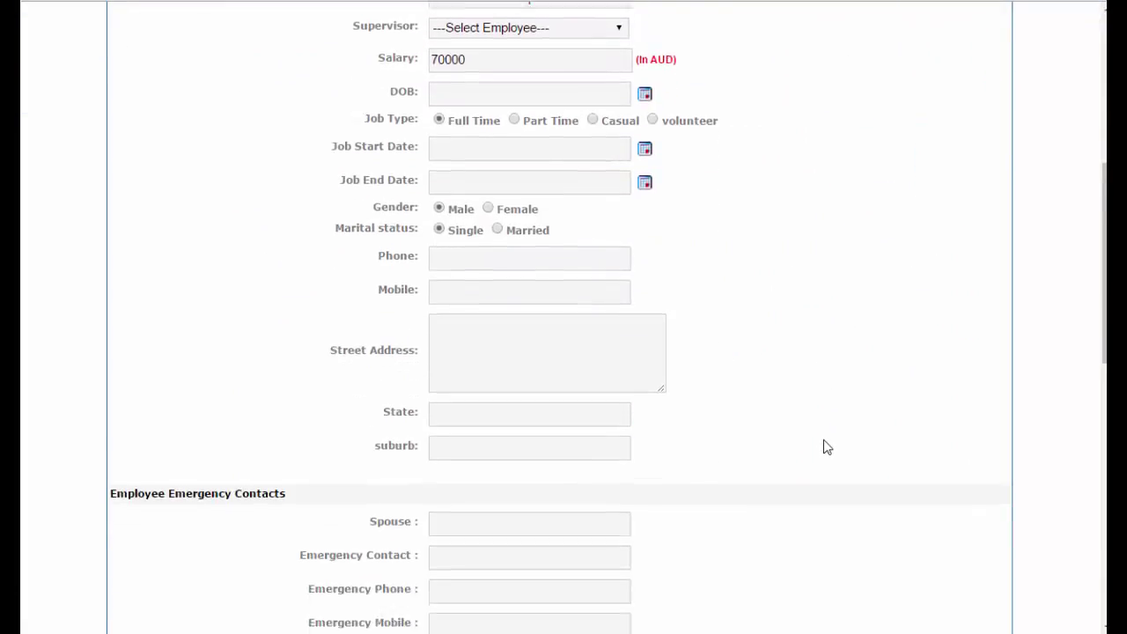
scroll(823, 447, down, 6)
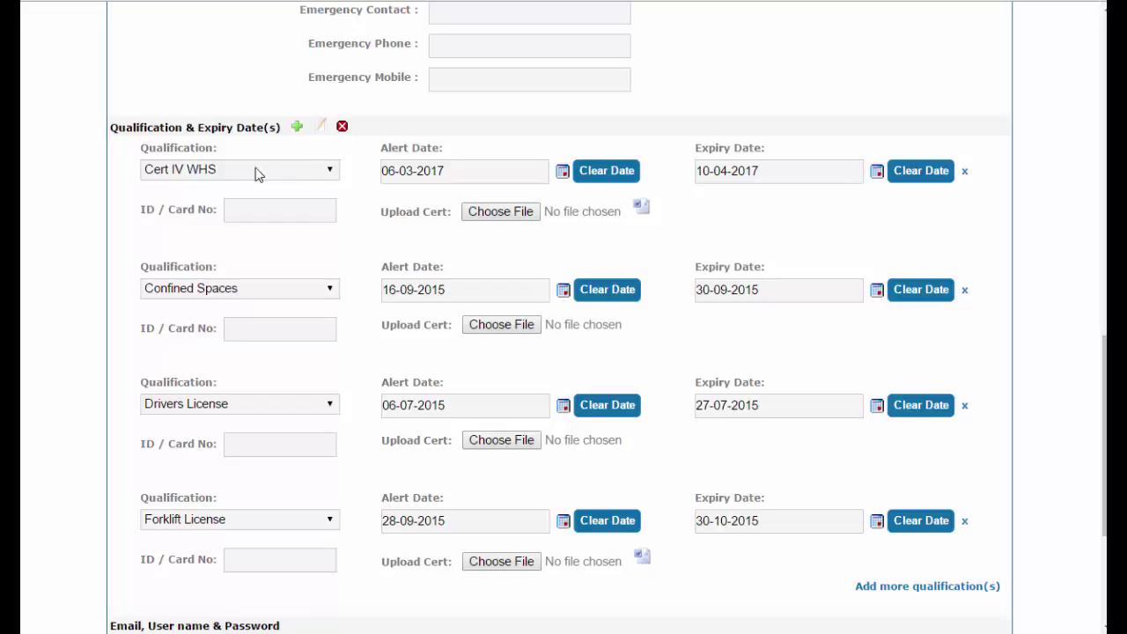
Step: Look at the form for adding a new qualification, and try setting the employee's first qualification entry to Drivers License
click(298, 128)
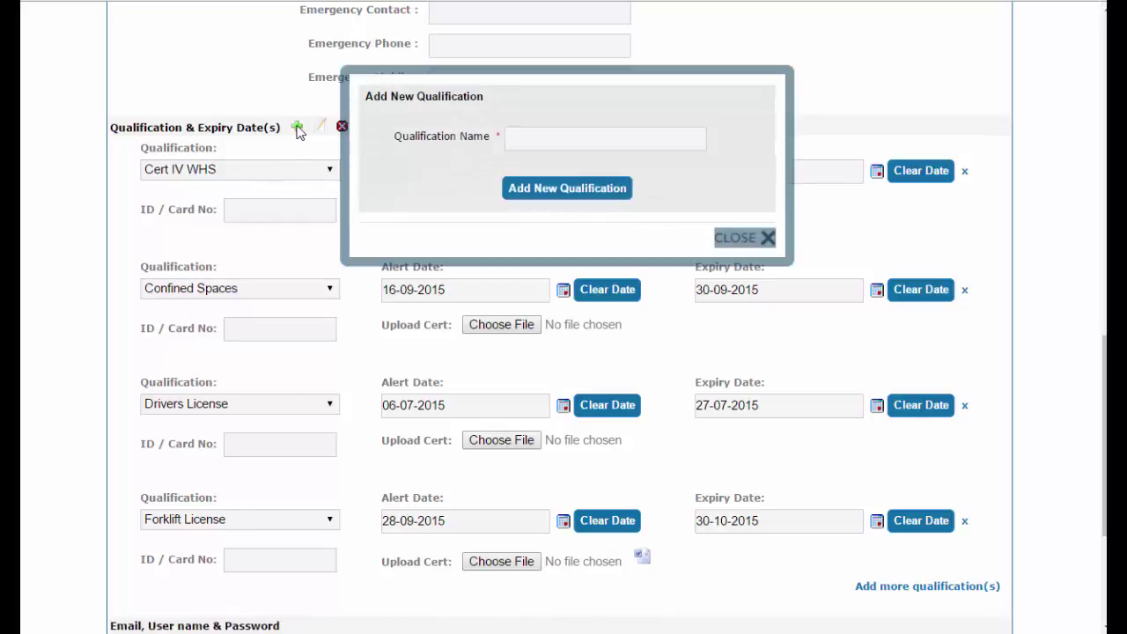
click(766, 240)
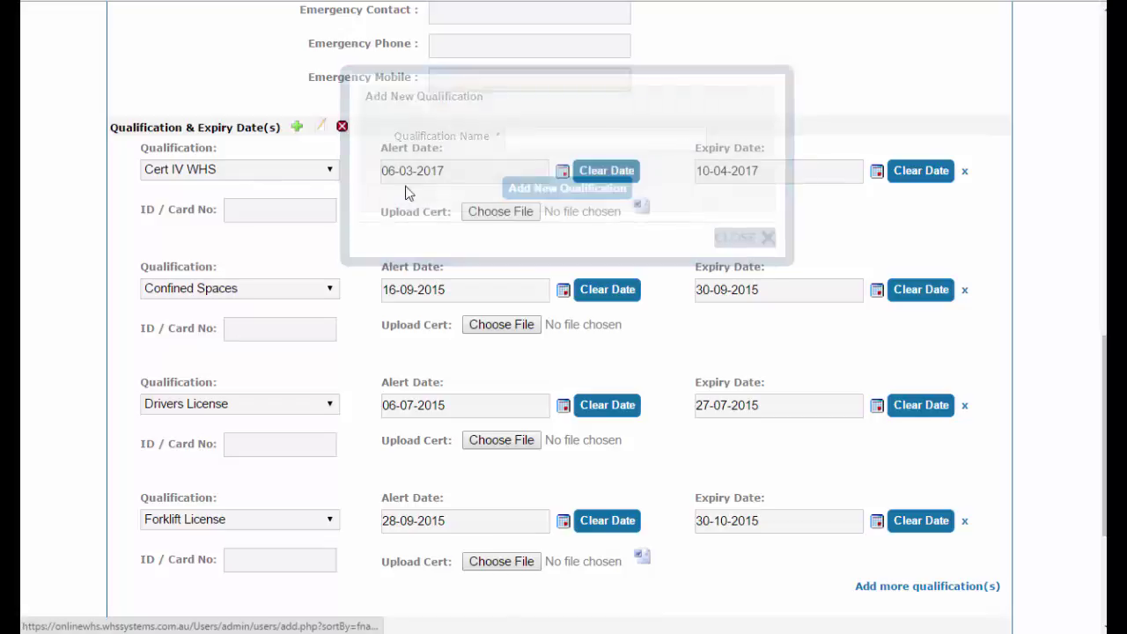
click(326, 178)
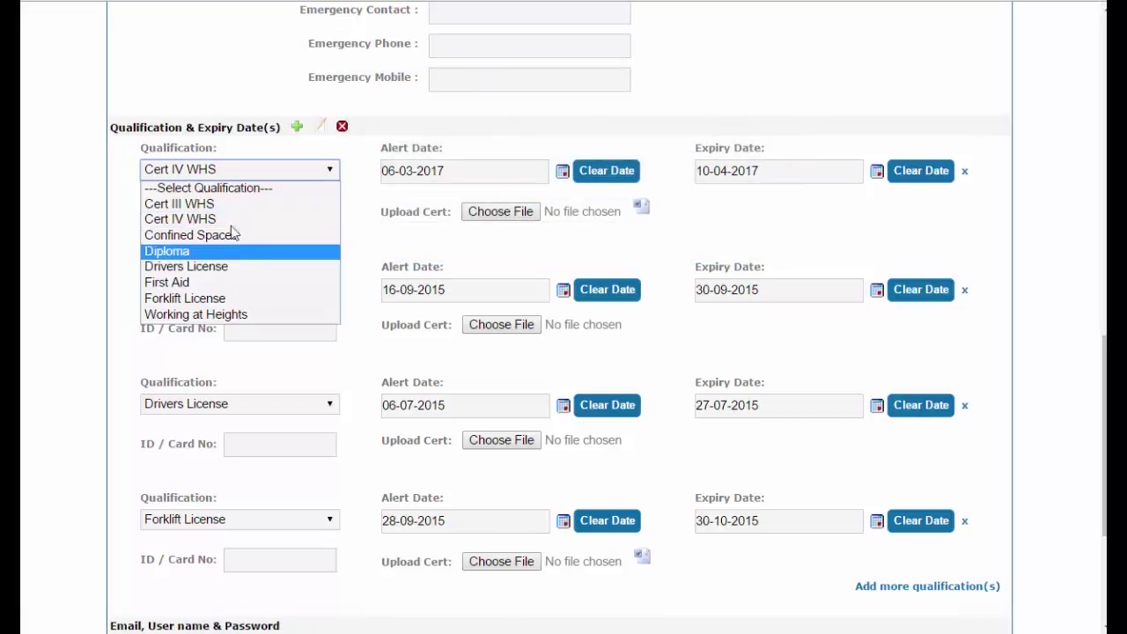
click(199, 267)
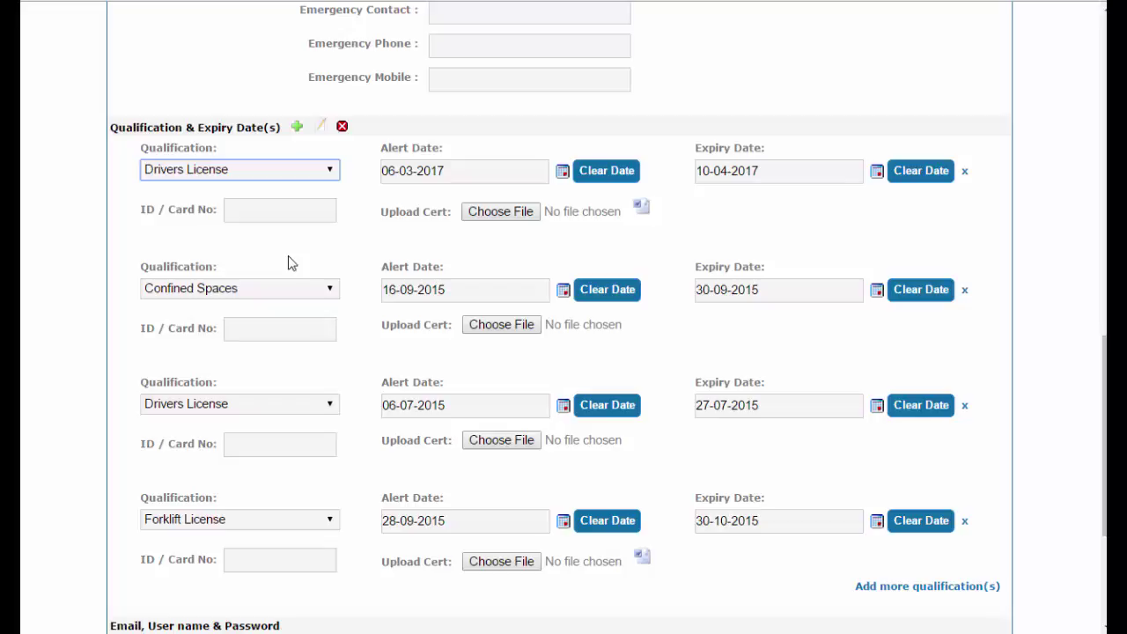
click(255, 212)
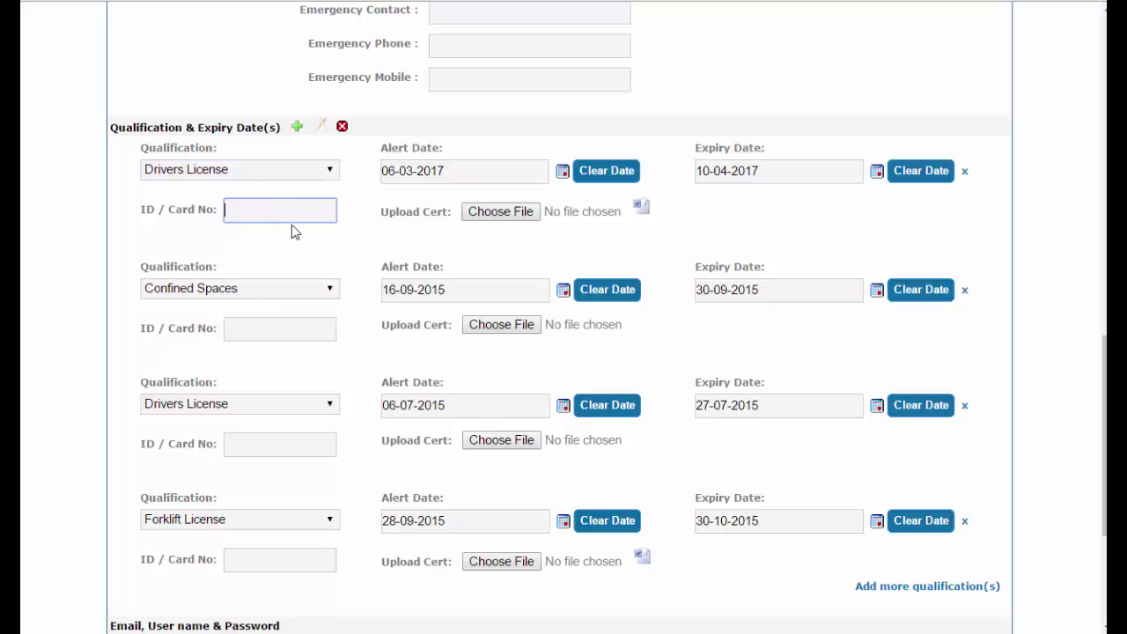
Step: Open the Contractor Pre-Qualification Checklist from the Checklists register for editing and examine the Open/Close setting of its site
scroll(251, 232, up, 15)
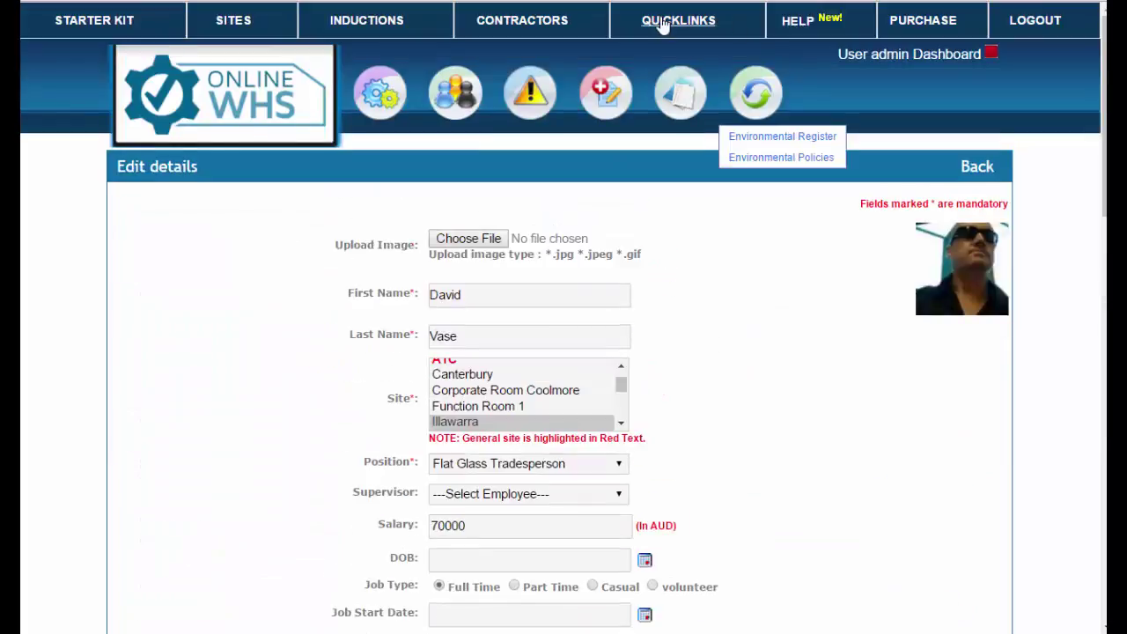
click(662, 24)
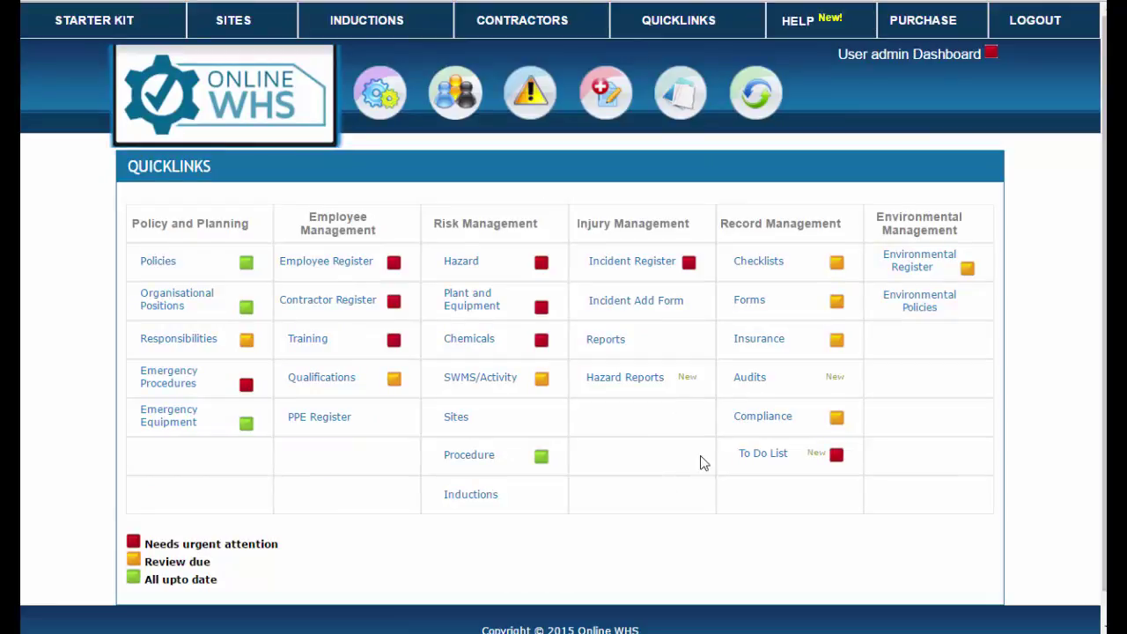
click(759, 264)
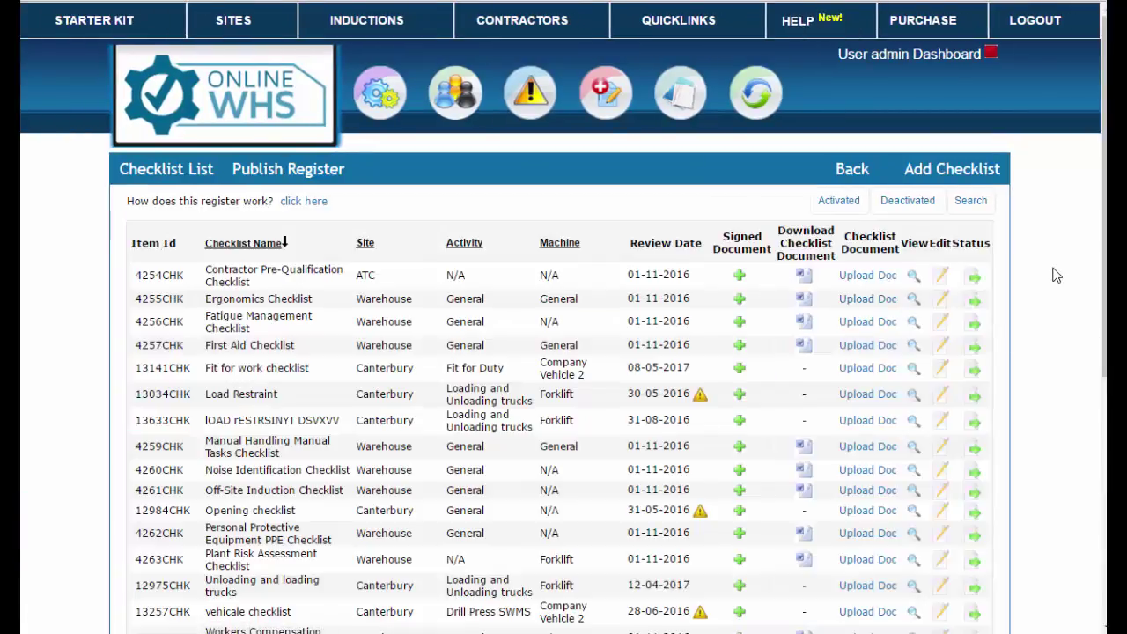
click(944, 278)
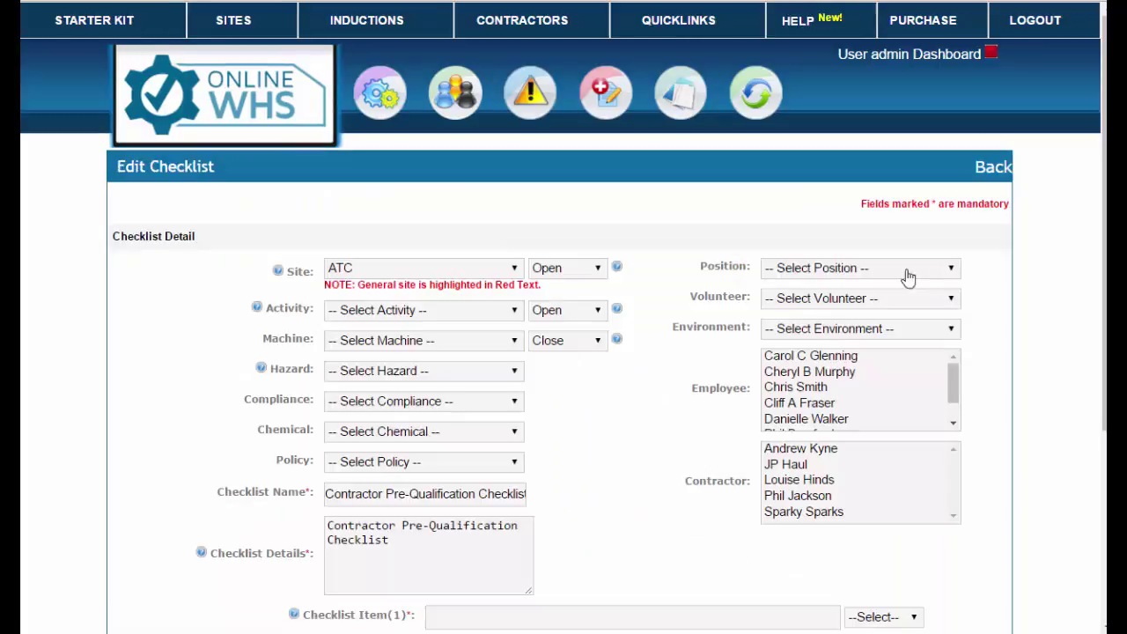
click(596, 268)
click(574, 310)
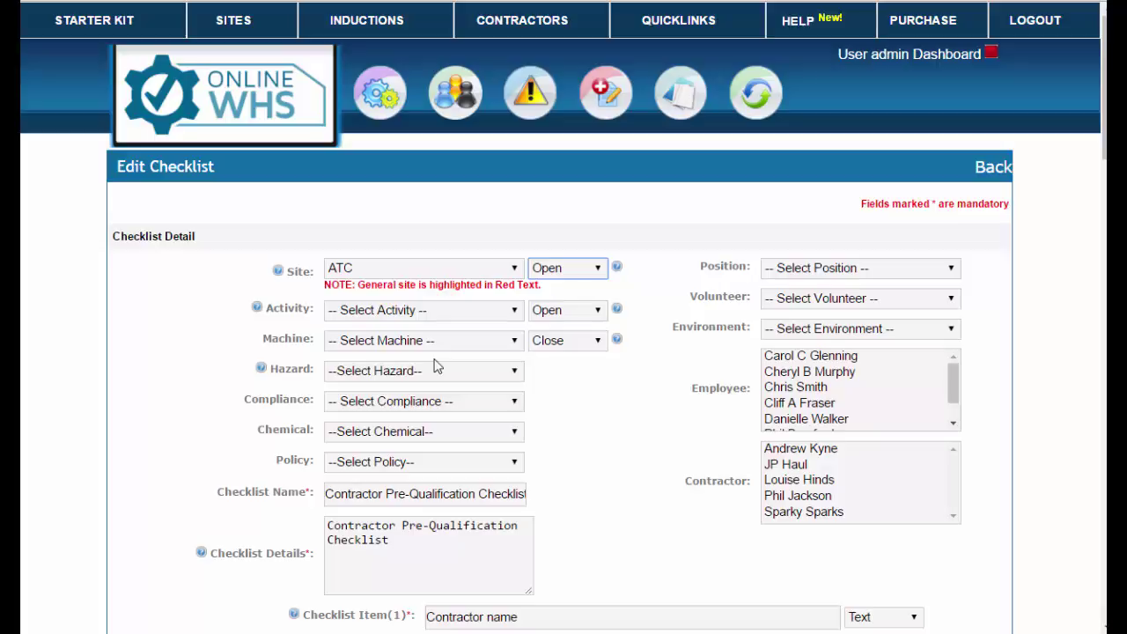
Step: Return to the checklist list and open the Contractor Pre-Qualification Checklist for viewing
click(990, 171)
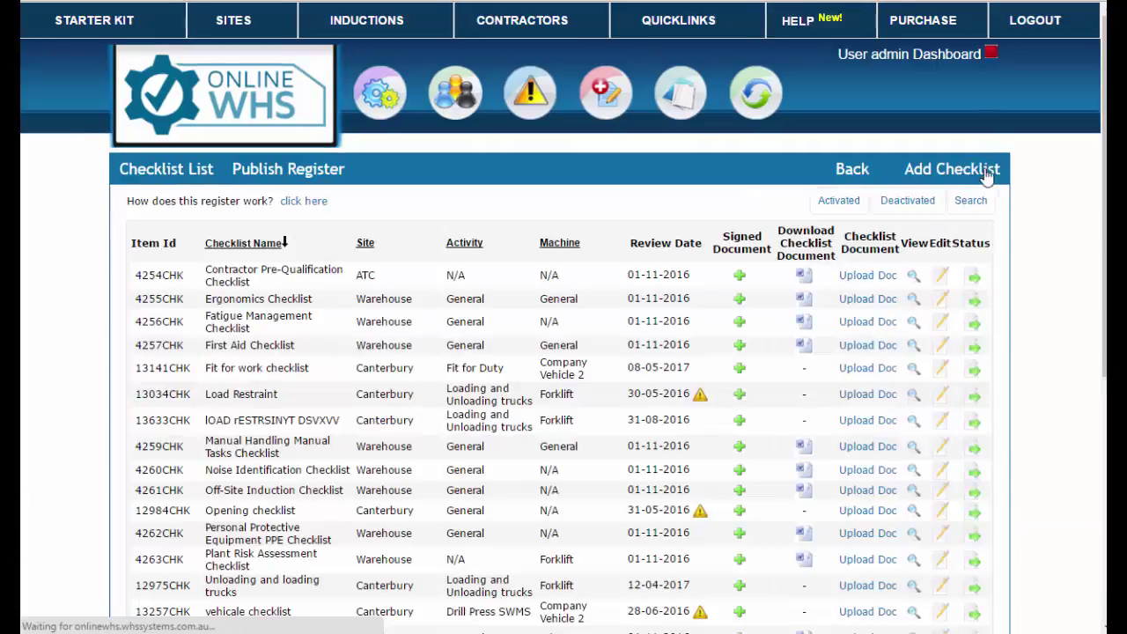
click(913, 278)
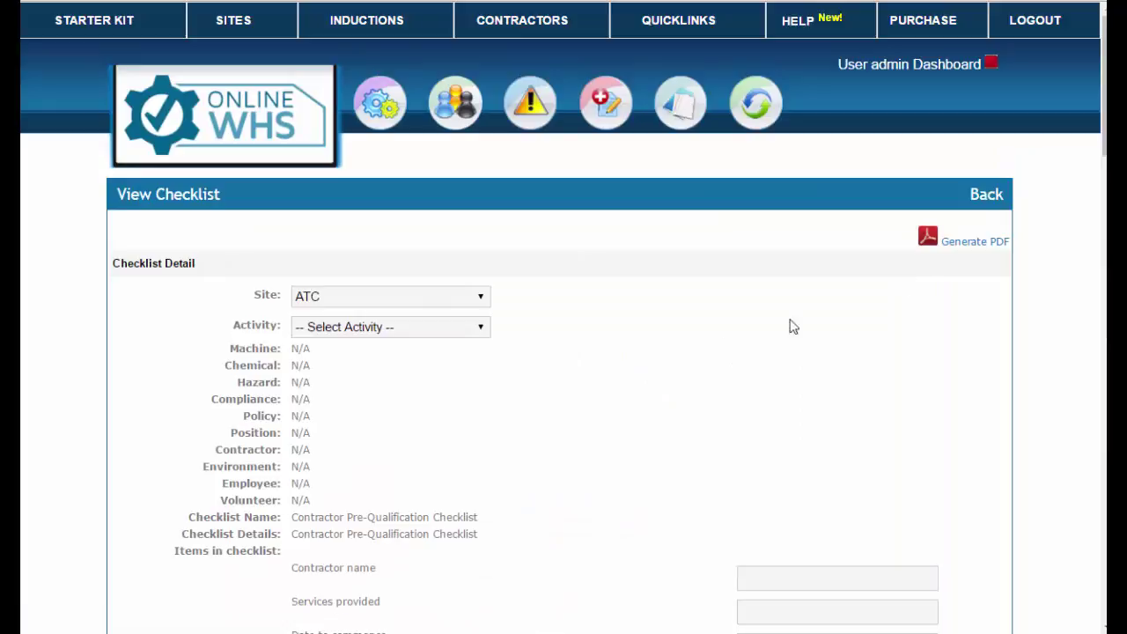
Step: Set the site of the Contractor Pre-Qualification Checklist to Canterbury and look through the checklist items
click(486, 295)
click(386, 359)
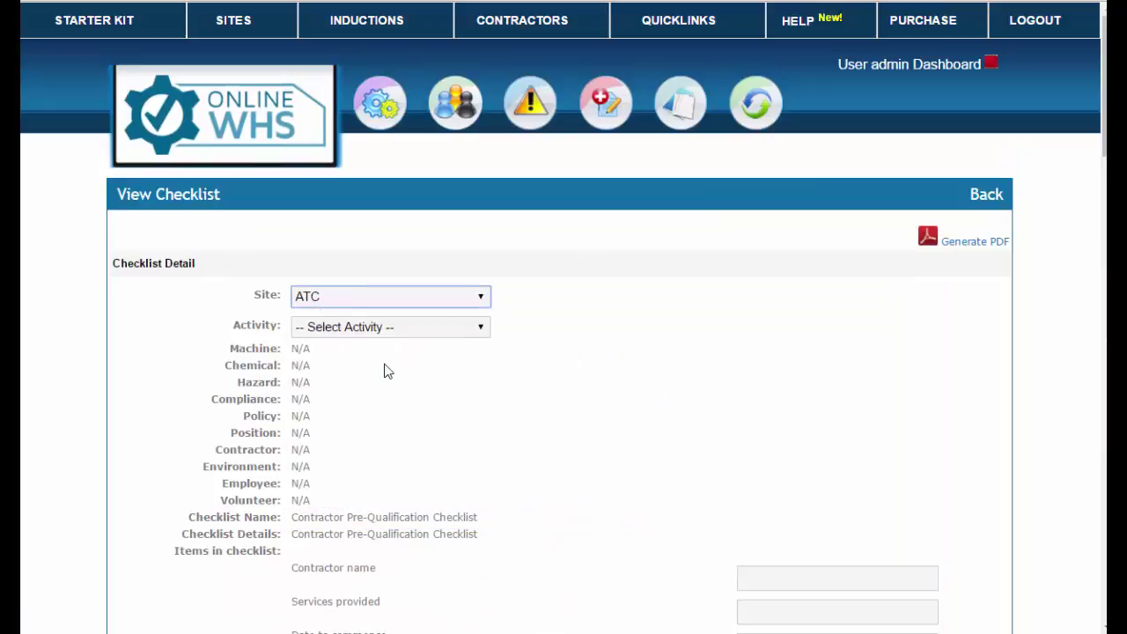
scroll(445, 450, down, 4)
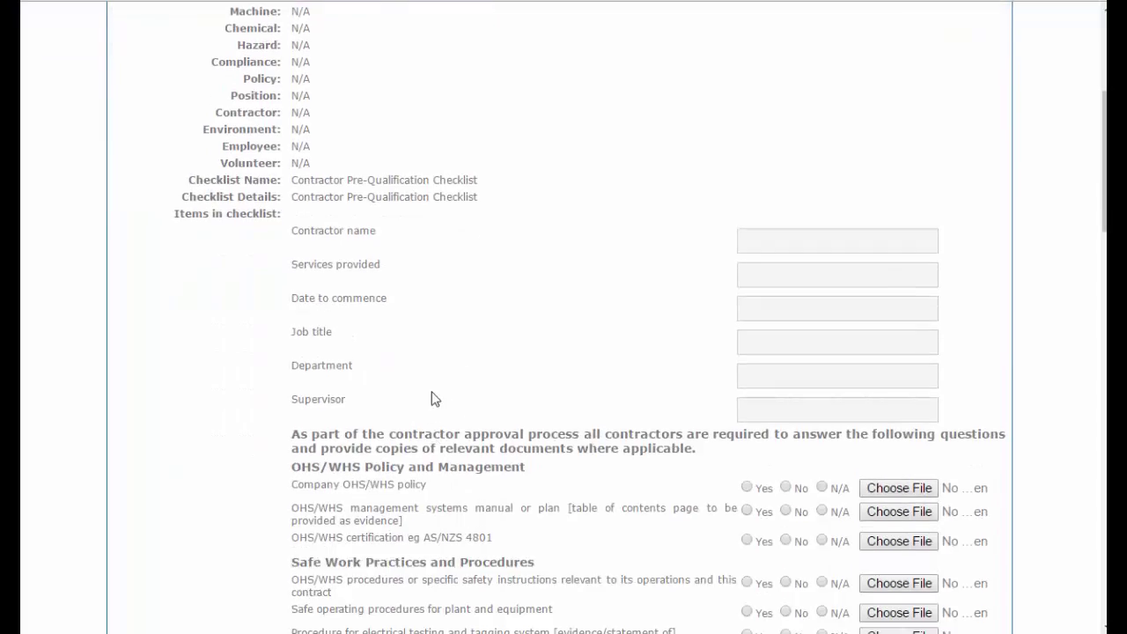
scroll(433, 397, up, 3)
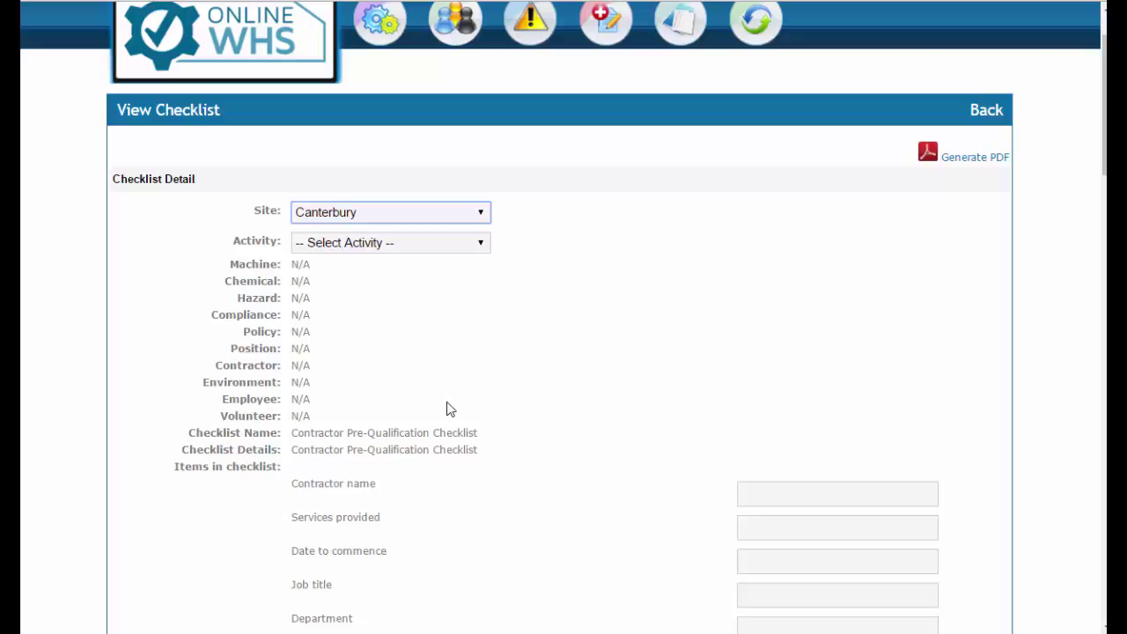
scroll(450, 410, up, 1)
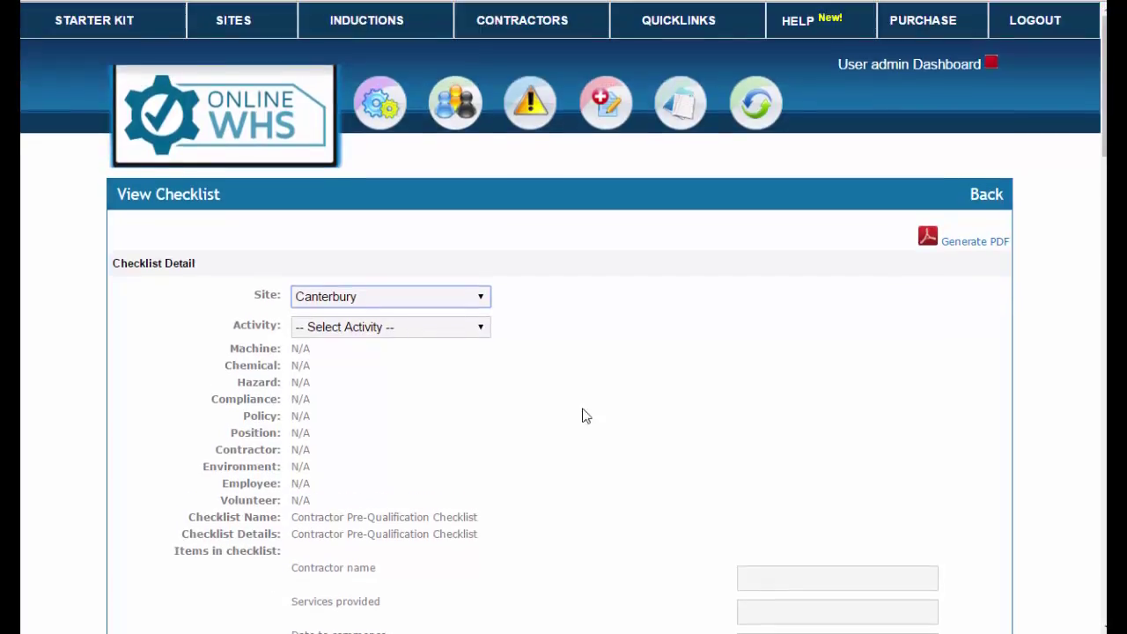
Step: View the admin dashboard, and open the first listed employee's history from the Employee Register to examine the notifications log
click(888, 72)
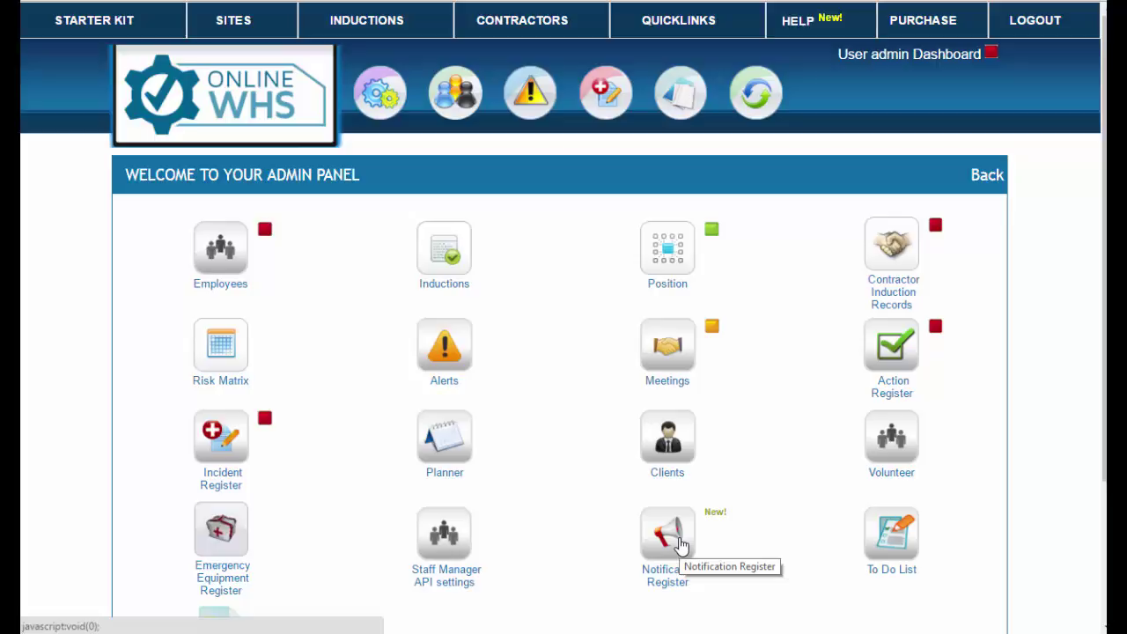
click(686, 24)
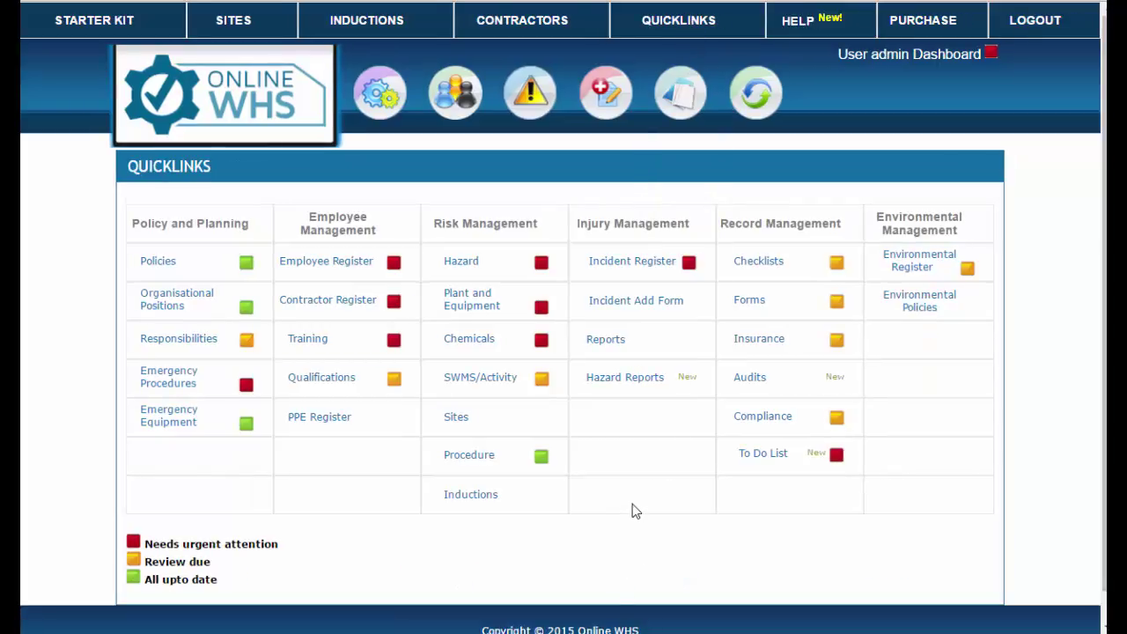
click(342, 265)
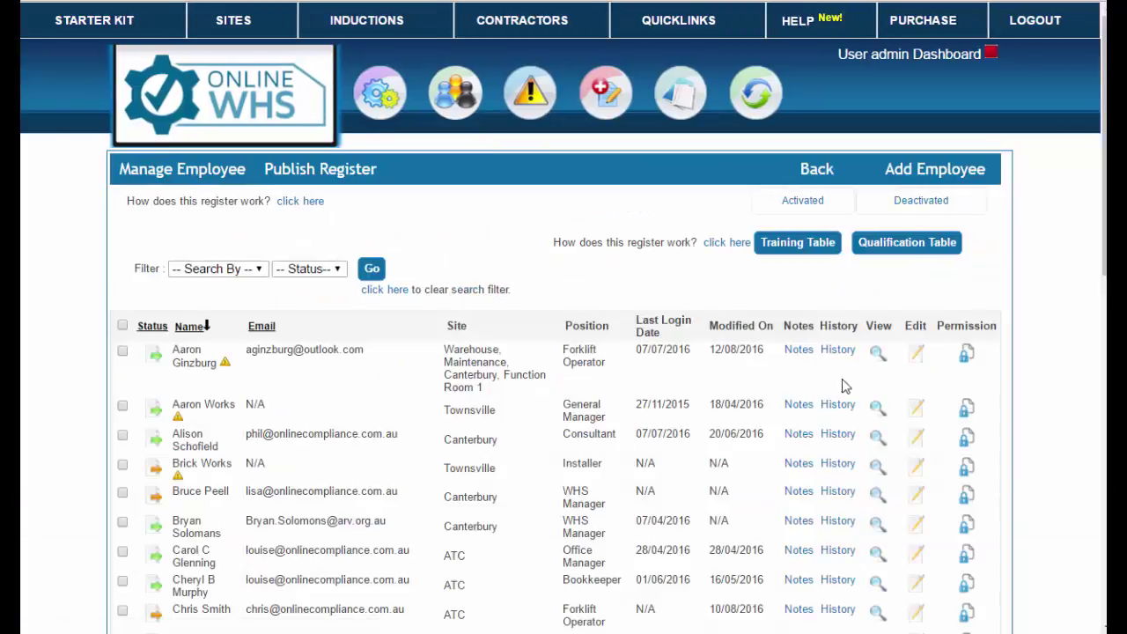
click(839, 353)
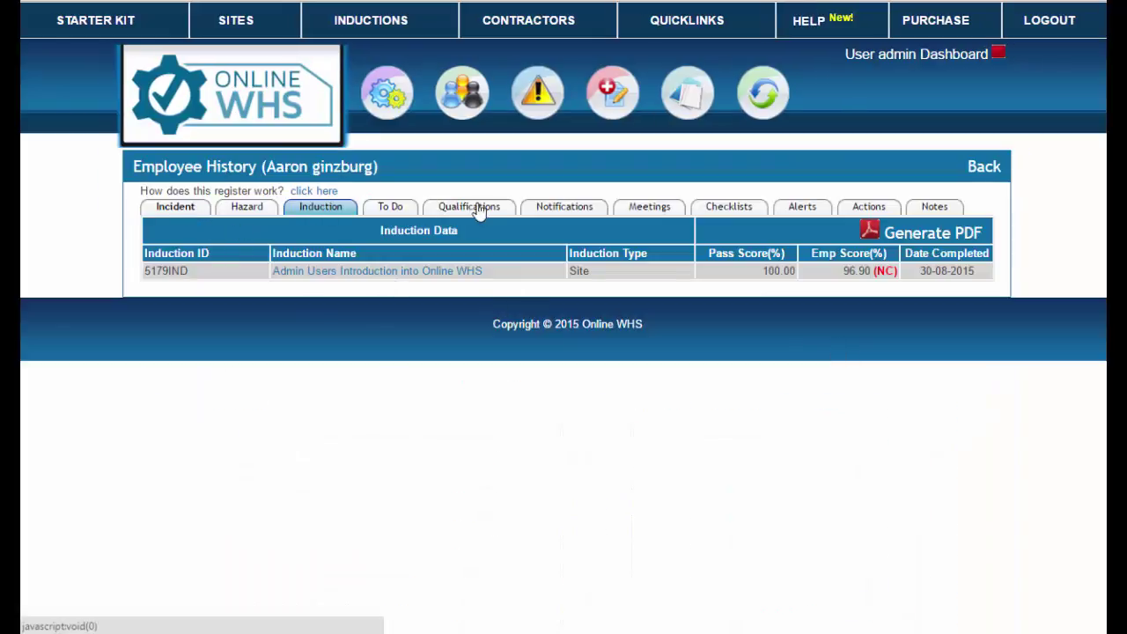
click(553, 208)
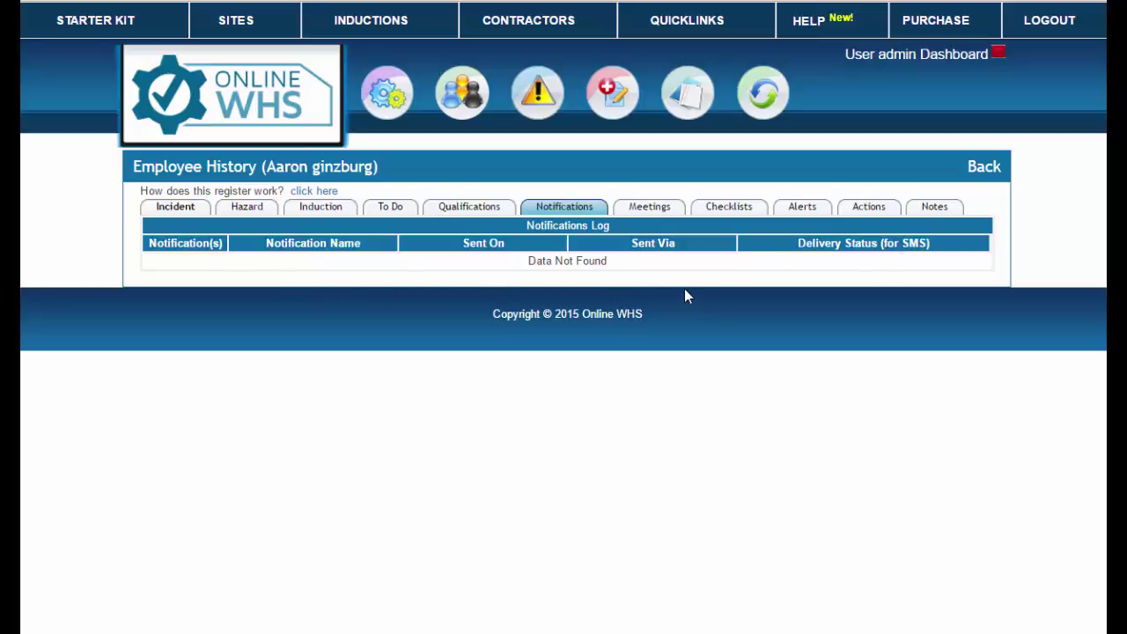
Step: Open the Audits register and view the audit evidence form of AS/NZS 4801 Audit Part A down to Element 1
click(686, 25)
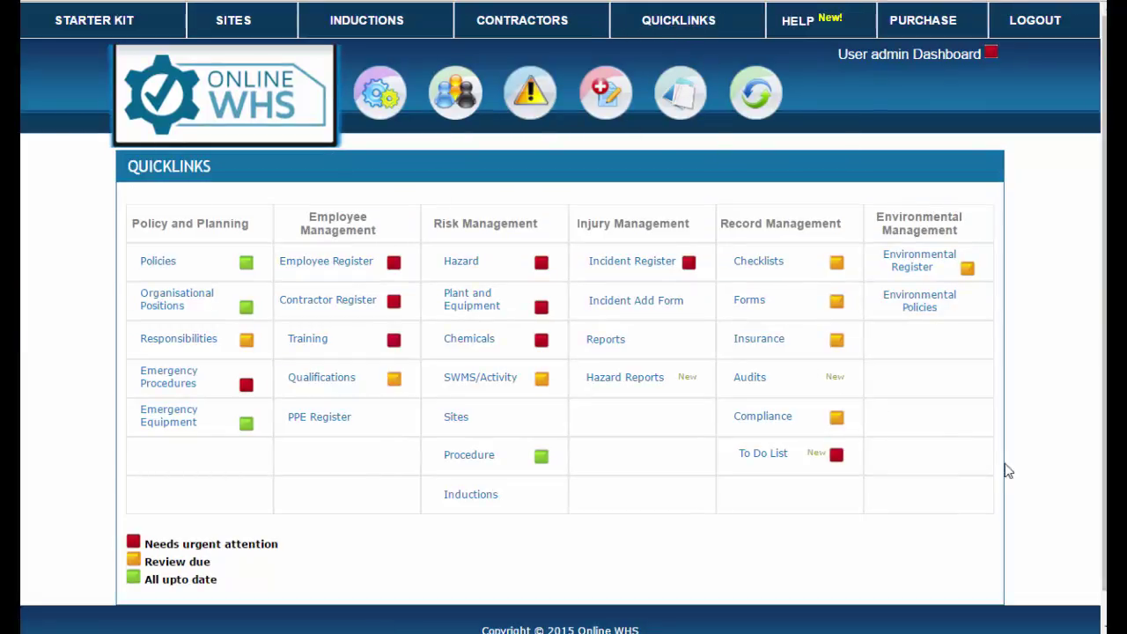
click(754, 381)
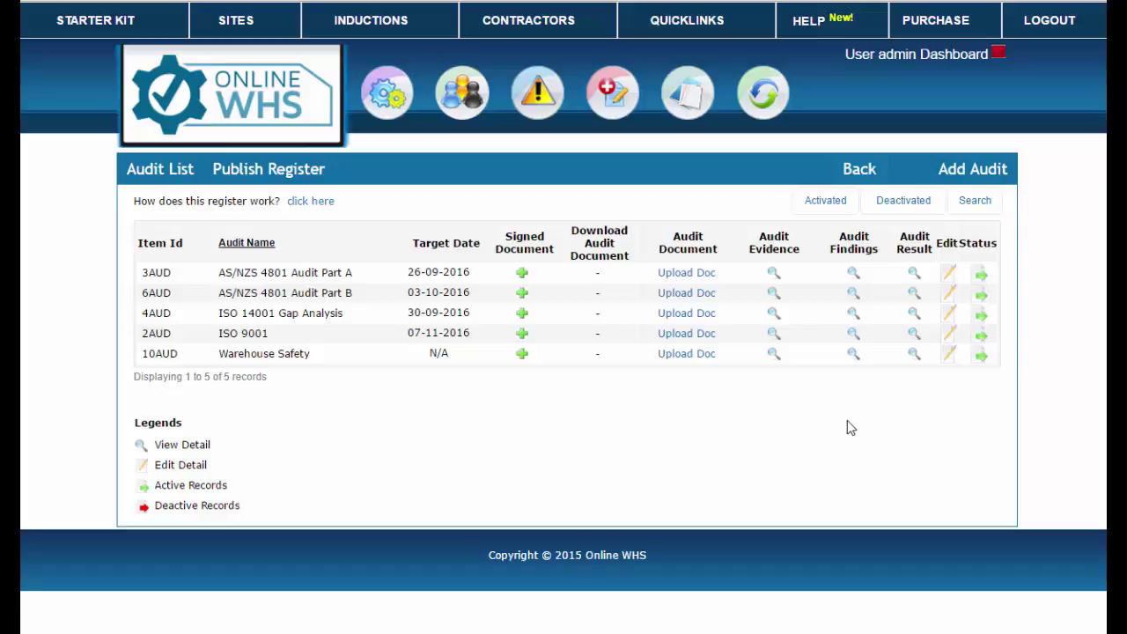
click(773, 273)
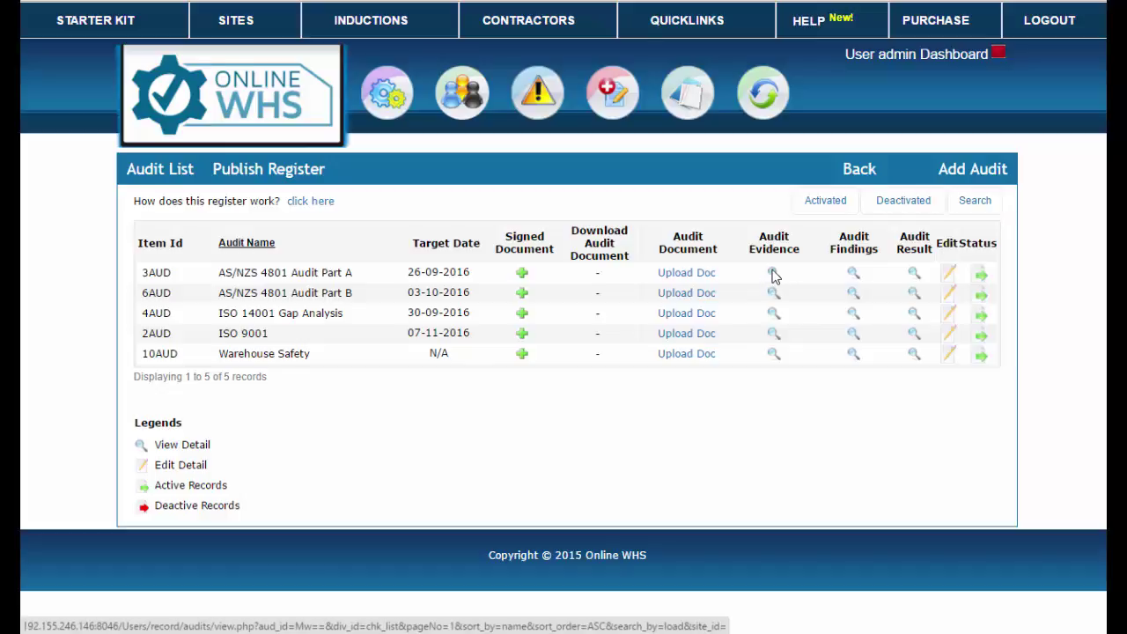
scroll(626, 461, down, 5)
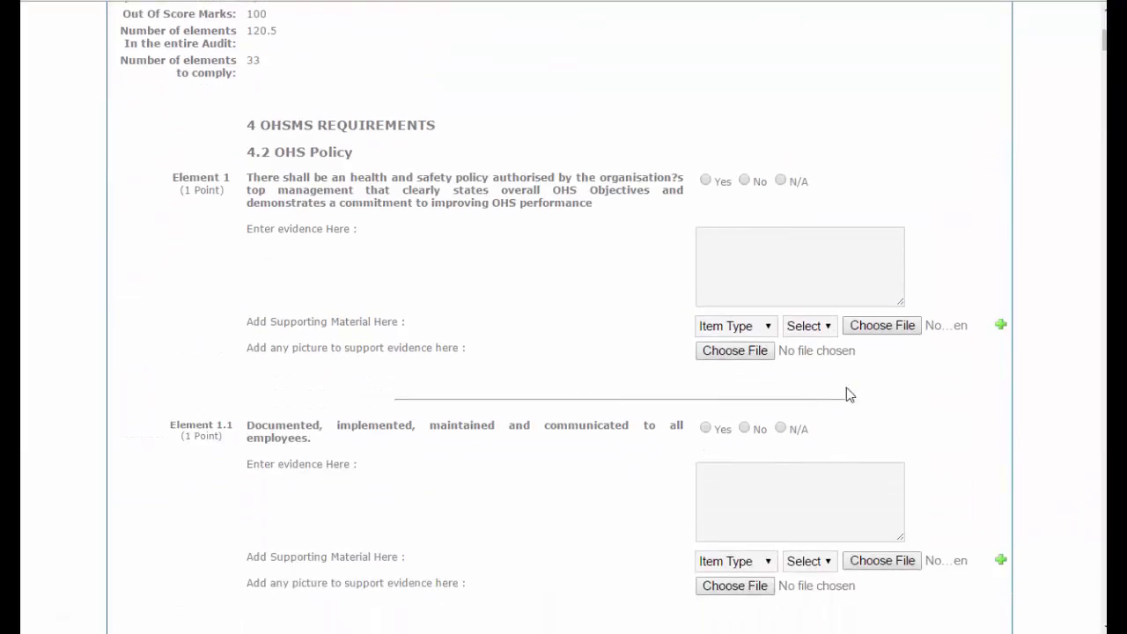
Step: Choose the Vehicle Safety Policy, with item type Policy, as supporting material for Element 1 of the OHS Policy section
click(775, 331)
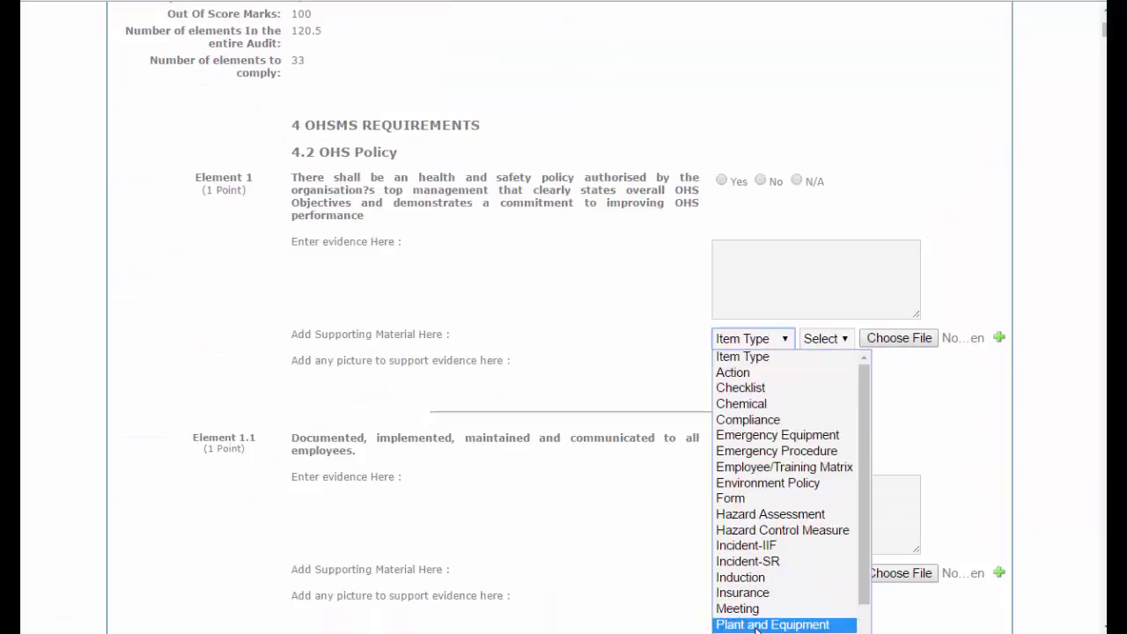
scroll(755, 617, down, 2)
click(744, 577)
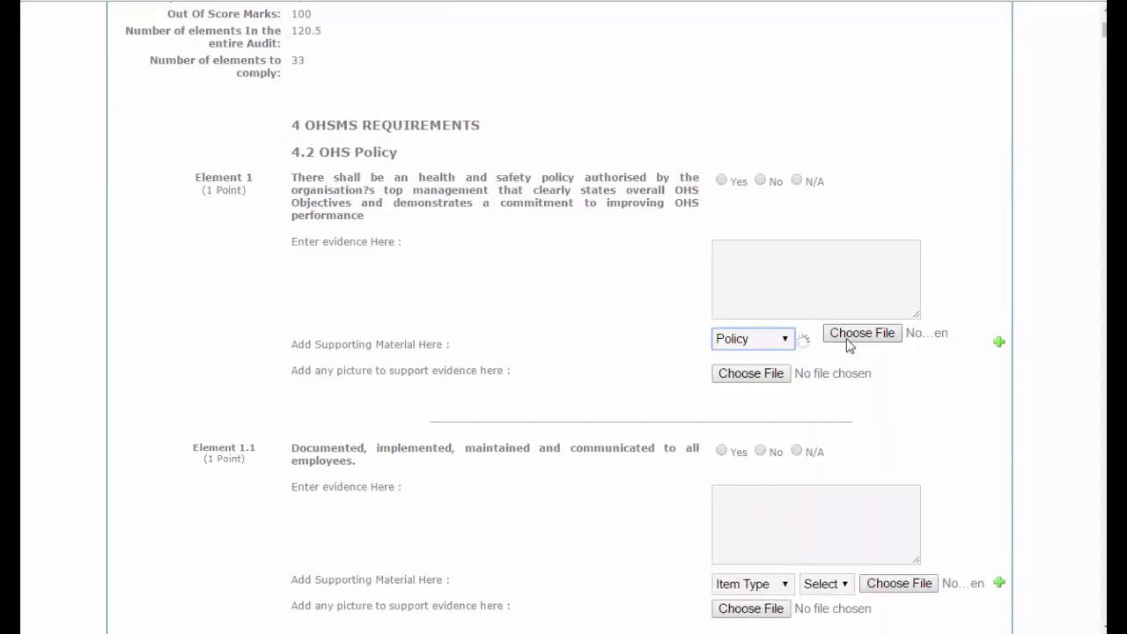
click(836, 342)
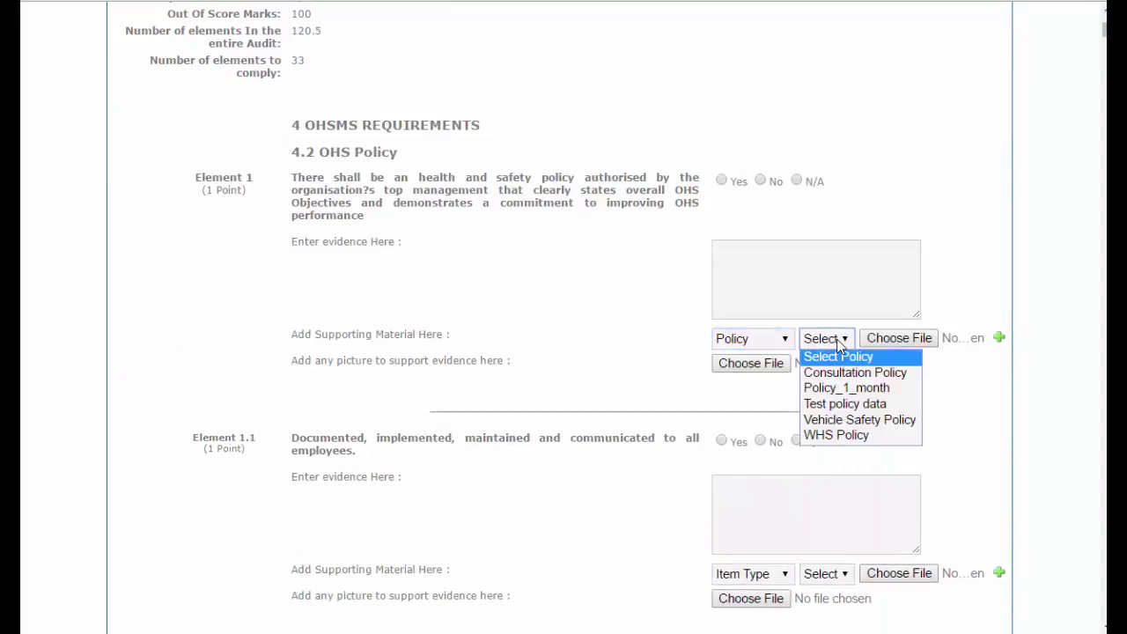
click(853, 420)
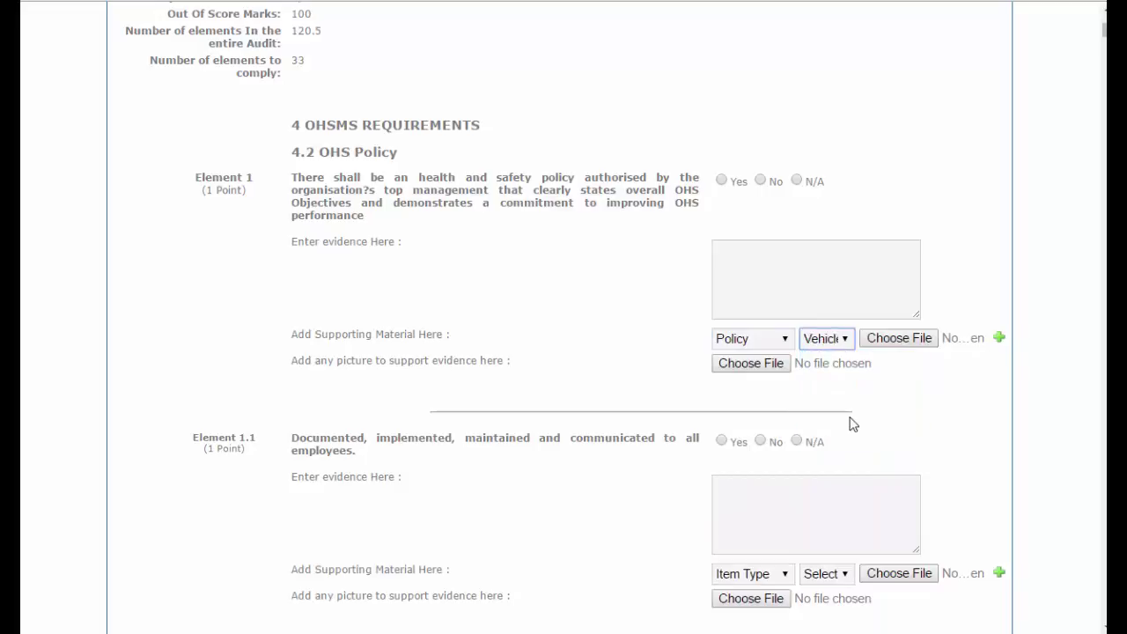
Step: Add four more supporting material rows to Element 1 of the audit evidence
click(1000, 338)
click(1000, 338)
click(1000, 338)
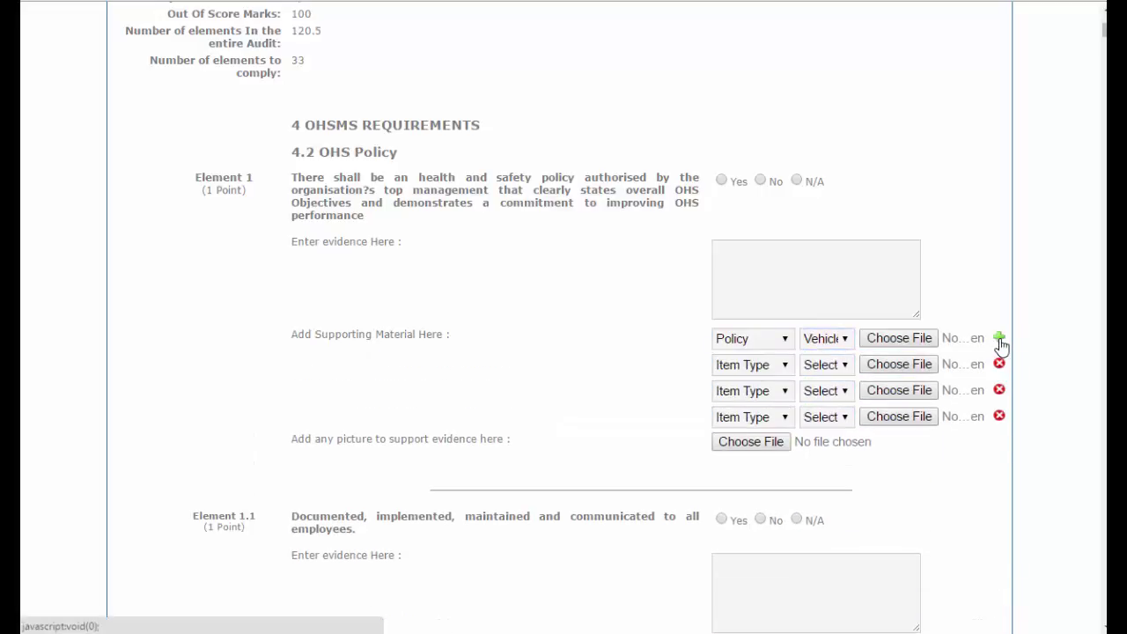
click(1000, 338)
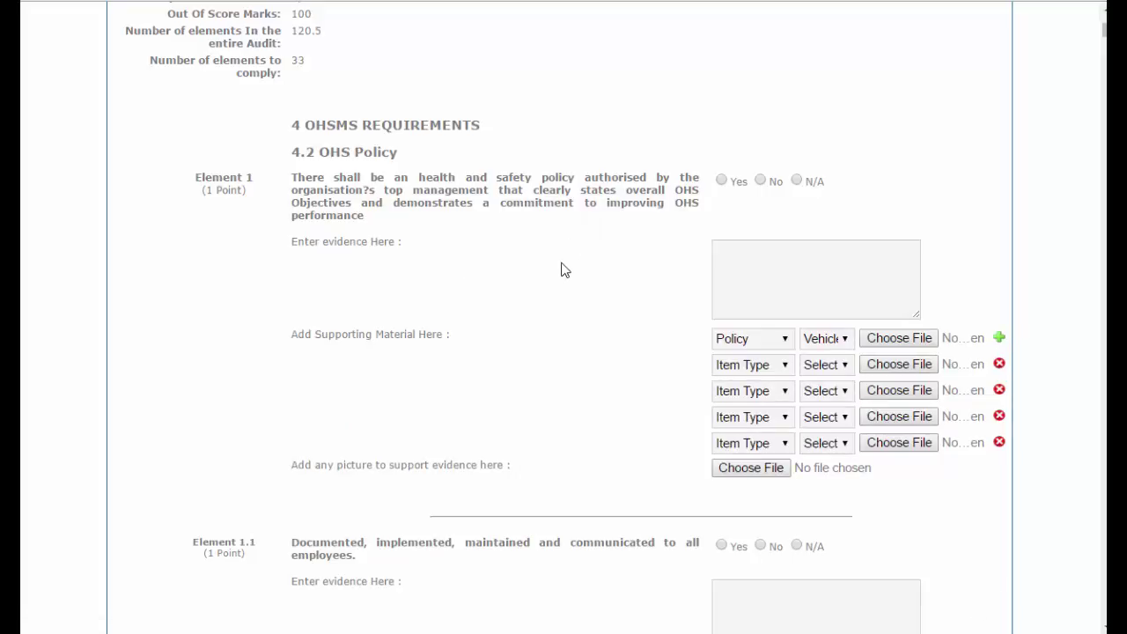
scroll(566, 262, up, 5)
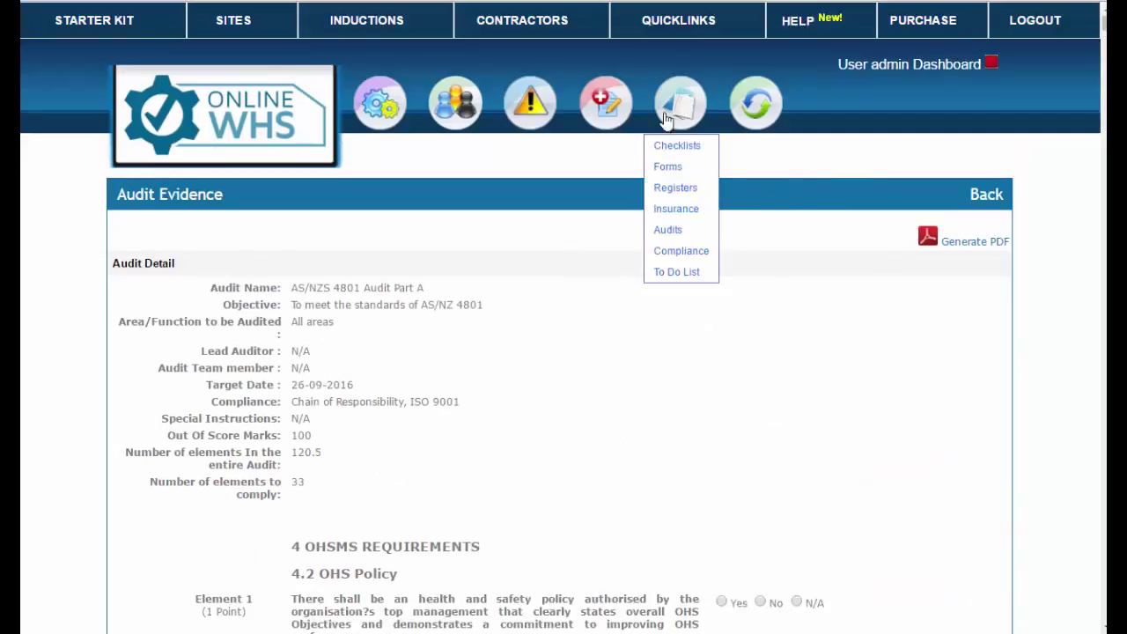
Step: Return to the audit list and open the findings of AS/NZS 4801 Audit Part A to examine Element 1's evidence, recommendation and assessment fields
click(987, 196)
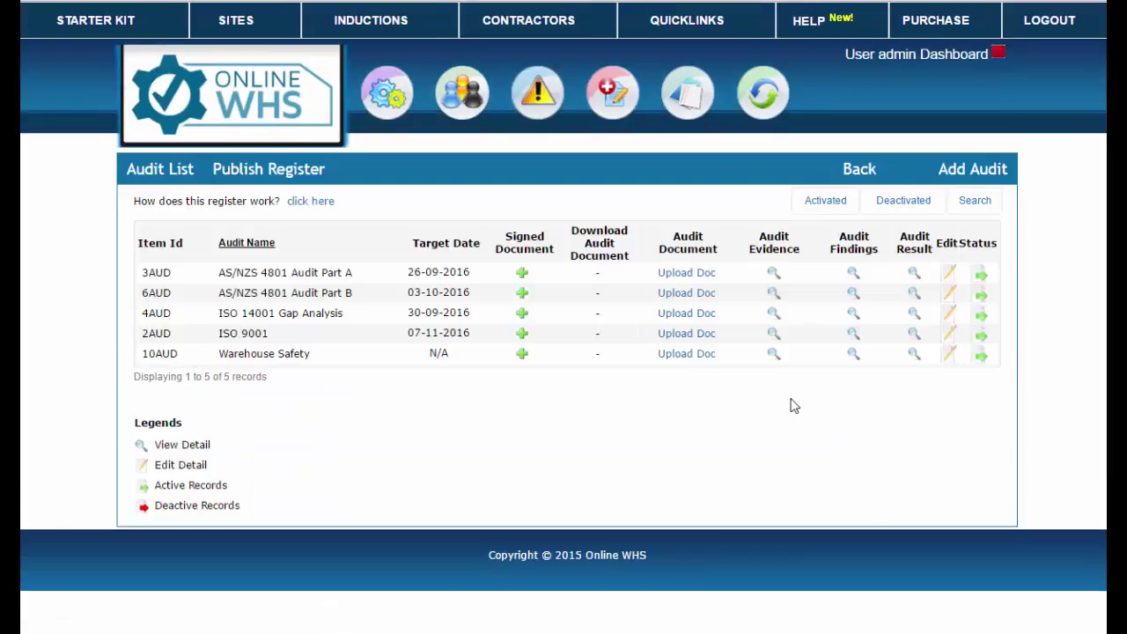
click(852, 276)
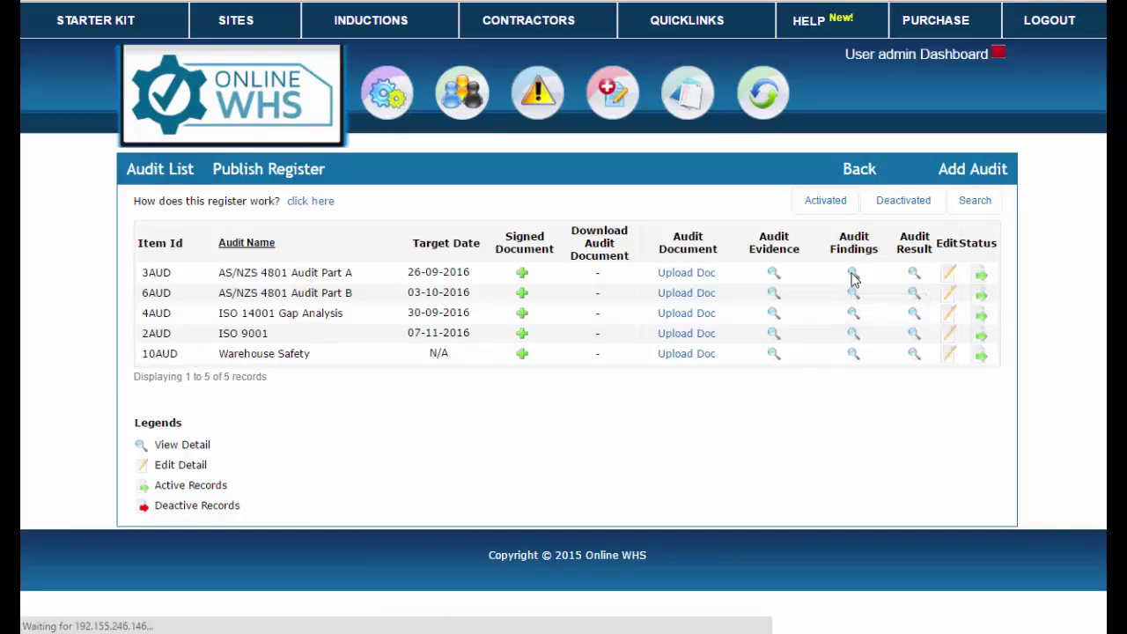
scroll(775, 335, down, 5)
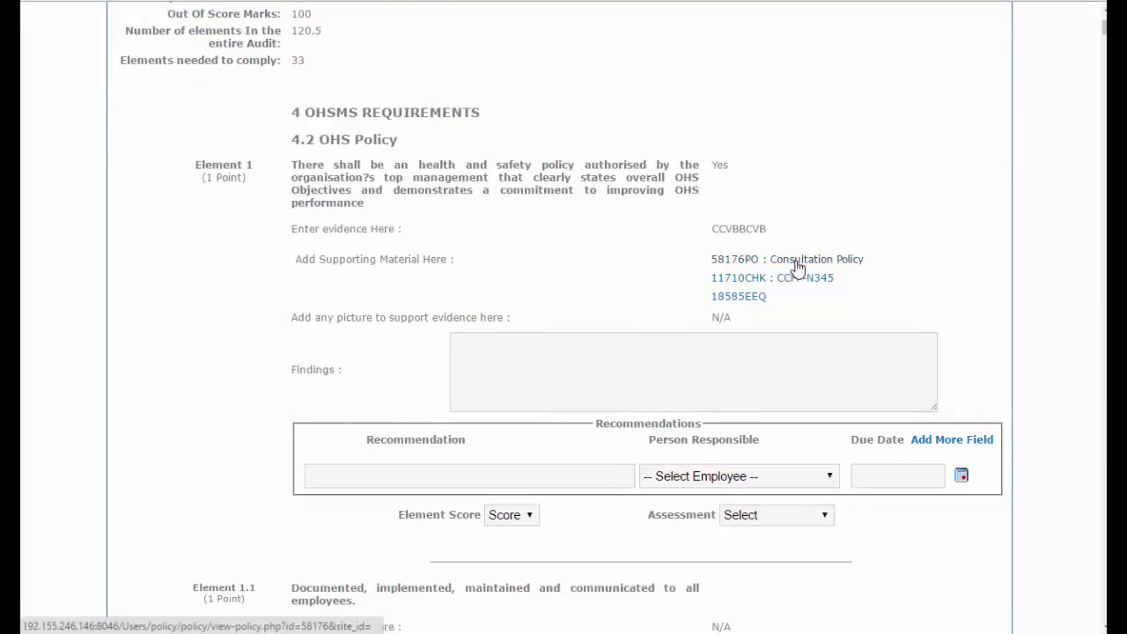
click(814, 517)
click(818, 519)
scroll(820, 516, down, 2)
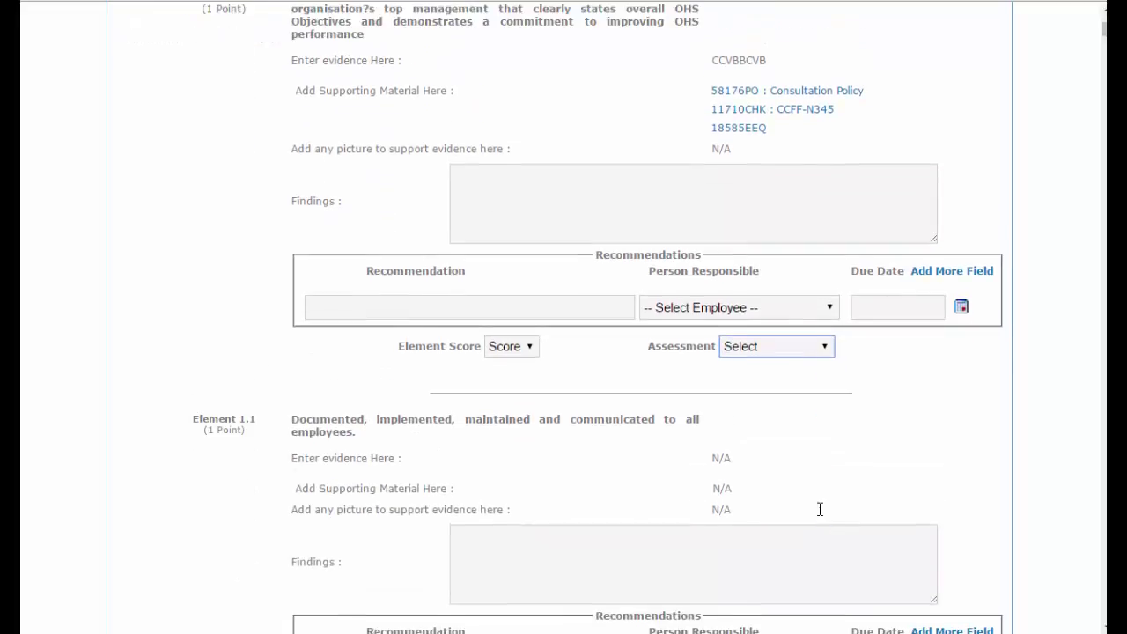
scroll(818, 516, down, 1)
scroll(820, 509, up, 7)
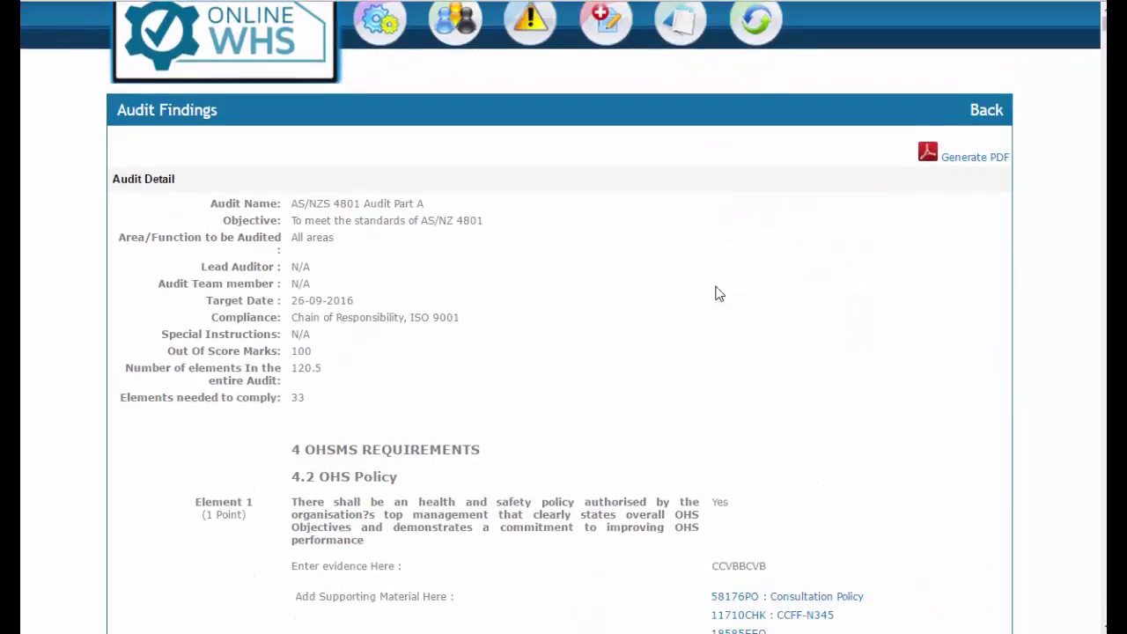
scroll(717, 244, up, 1)
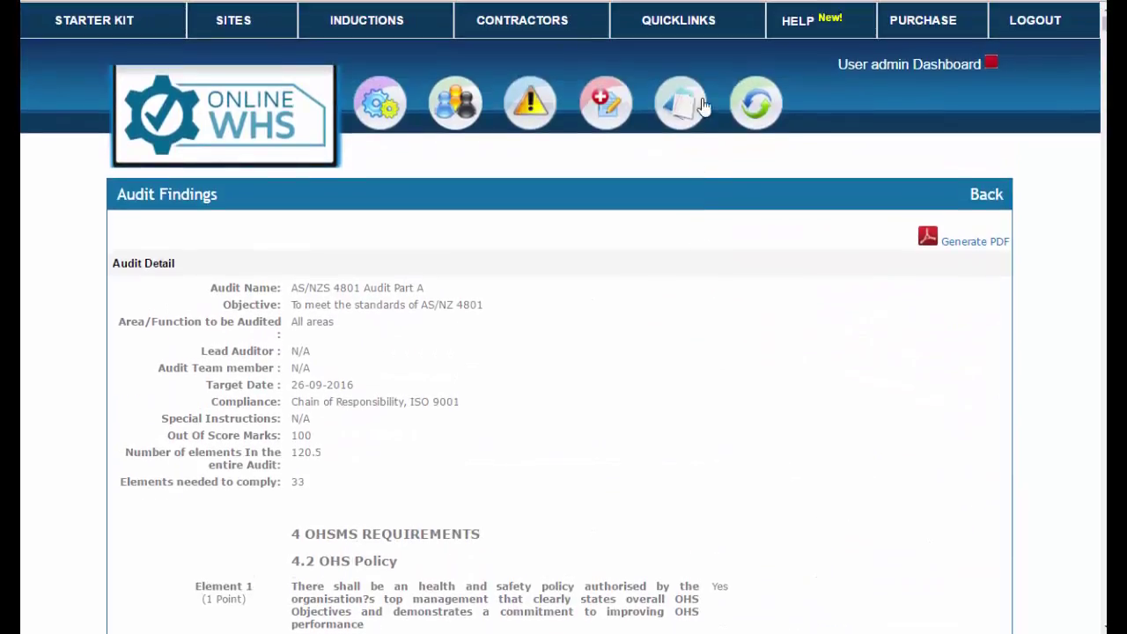
Step: Open the Quicklinks overview of all registers
click(679, 26)
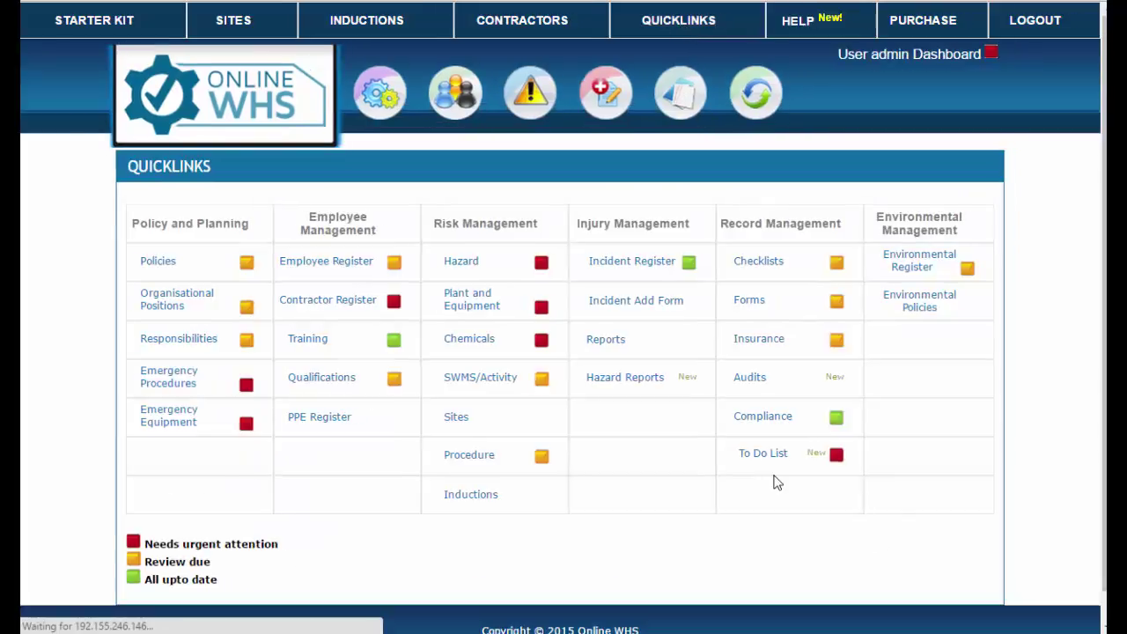